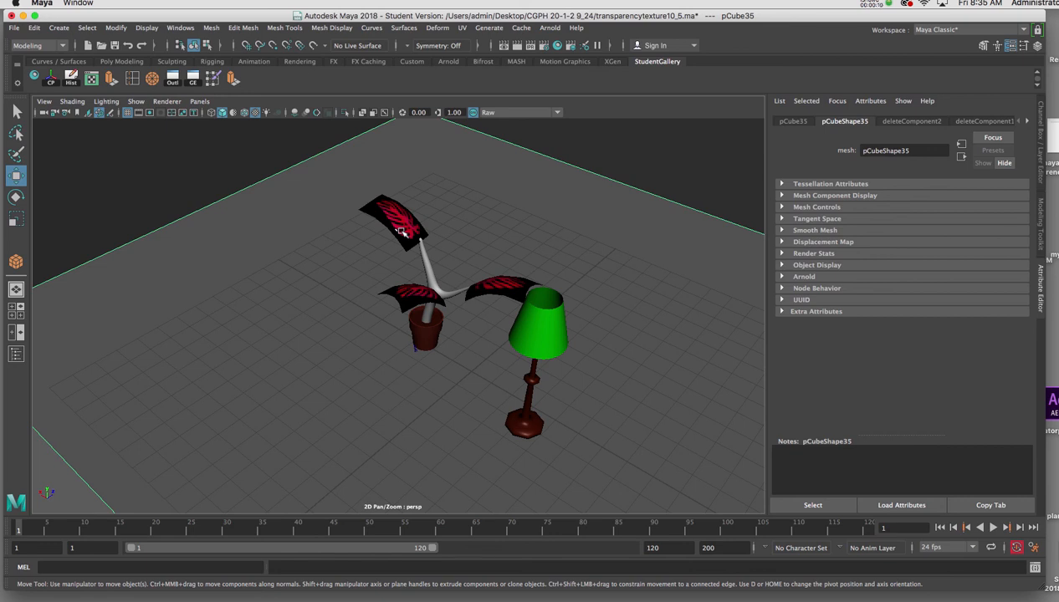
Step: Frame the room around the plant and lamp and create a spot light in the scene
alt+drag(441, 306, 482, 291)
alt+right_drag(489, 340, 440, 286)
alt+middle_drag(453, 297, 488, 241)
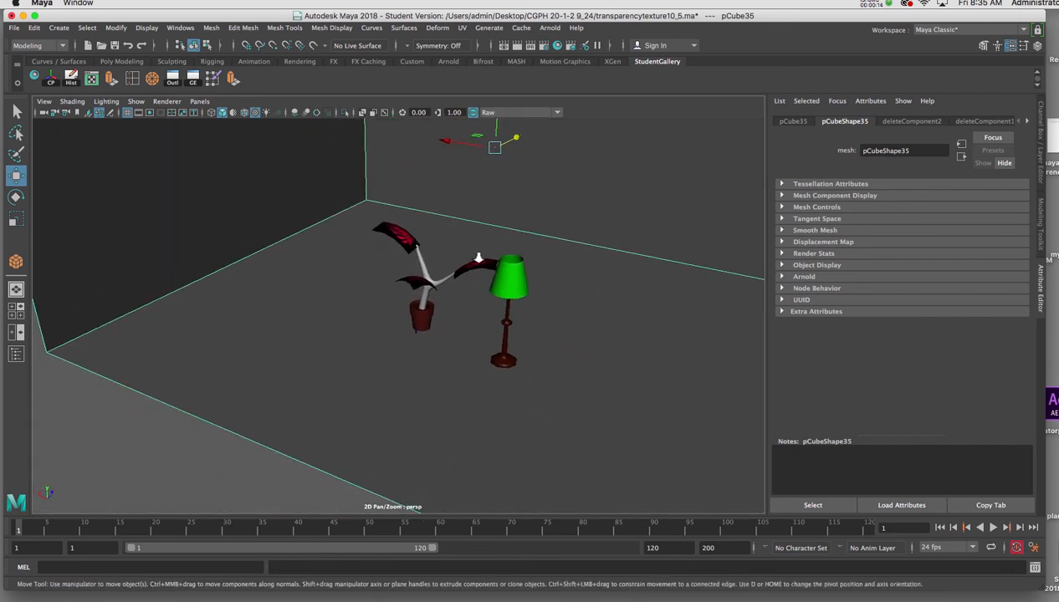
alt+right_drag(478, 257, 414, 191)
alt+middle_drag(465, 221, 450, 236)
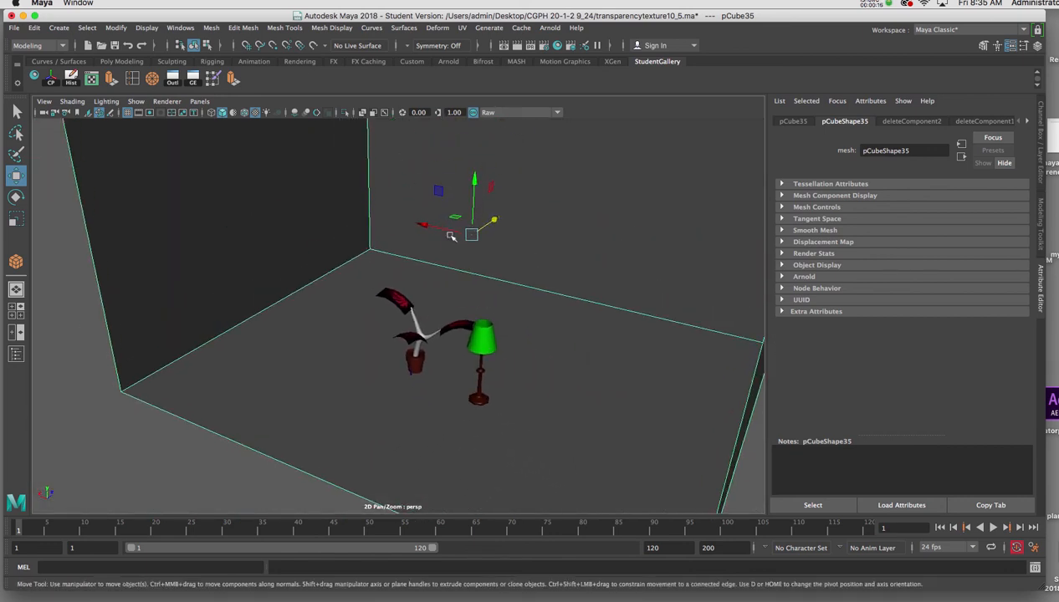
key(space)
click(243, 133)
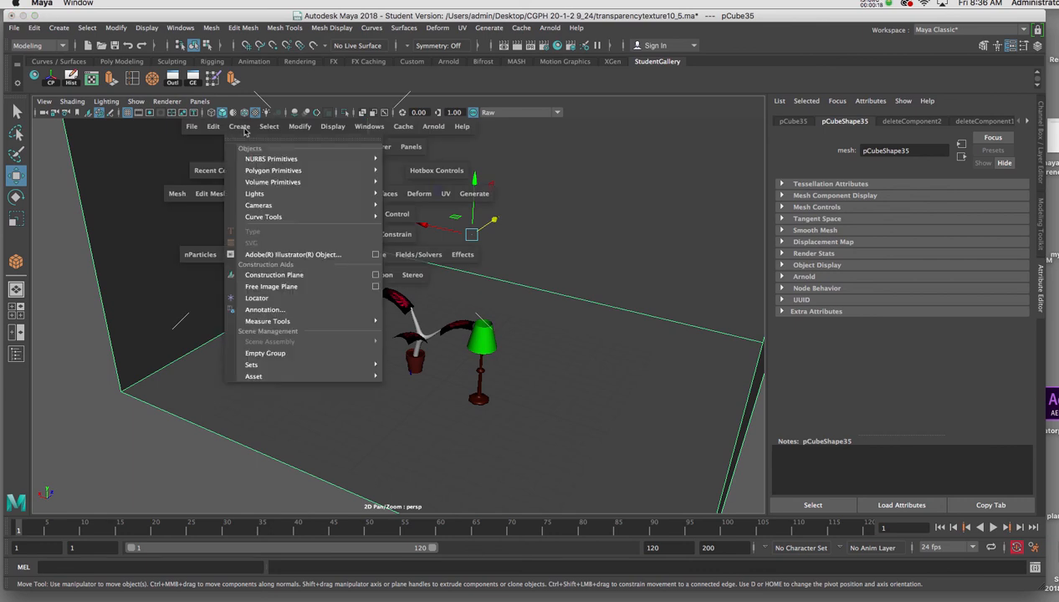
mouse_move(254, 194)
click(429, 238)
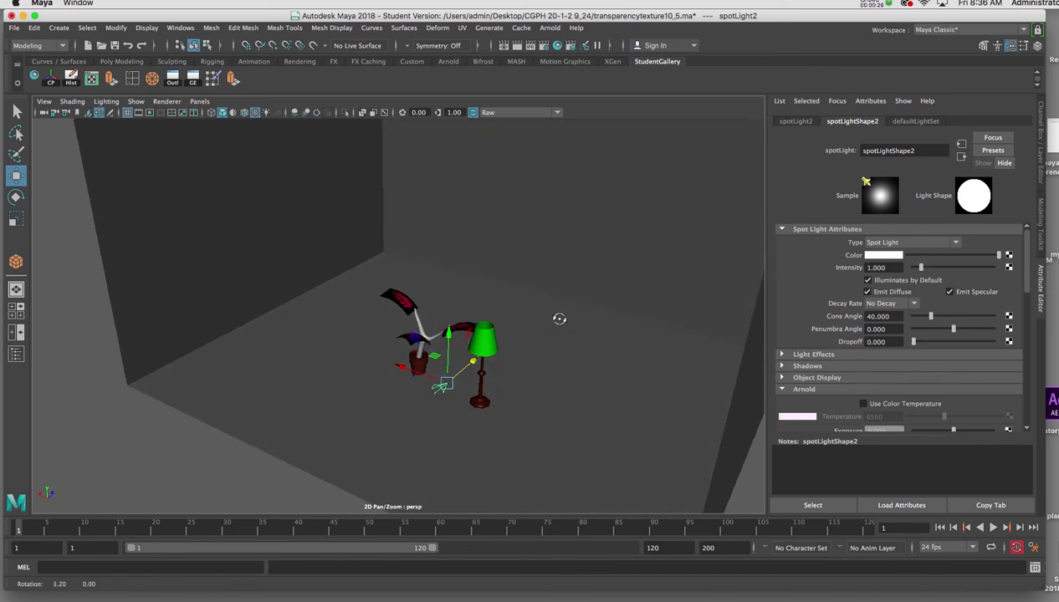
Step: Switch the viewport to wireframe display and raise the spot light high above the plant and lamp
key(4)
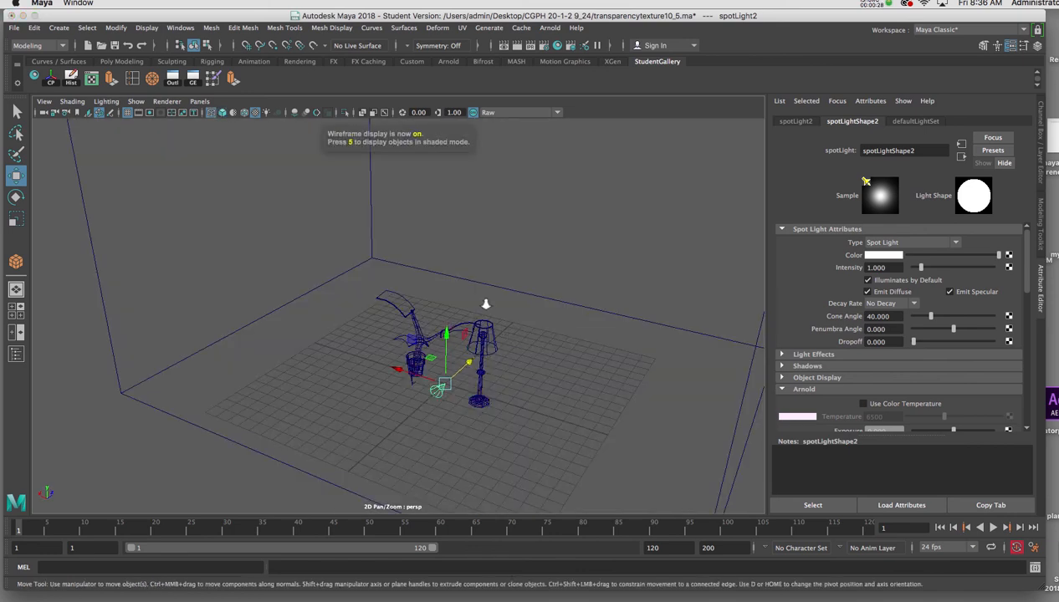
alt+drag(485, 304, 518, 307)
alt+right_drag(517, 307, 529, 435)
alt+drag(529, 435, 553, 445)
alt+right_drag(553, 445, 420, 343)
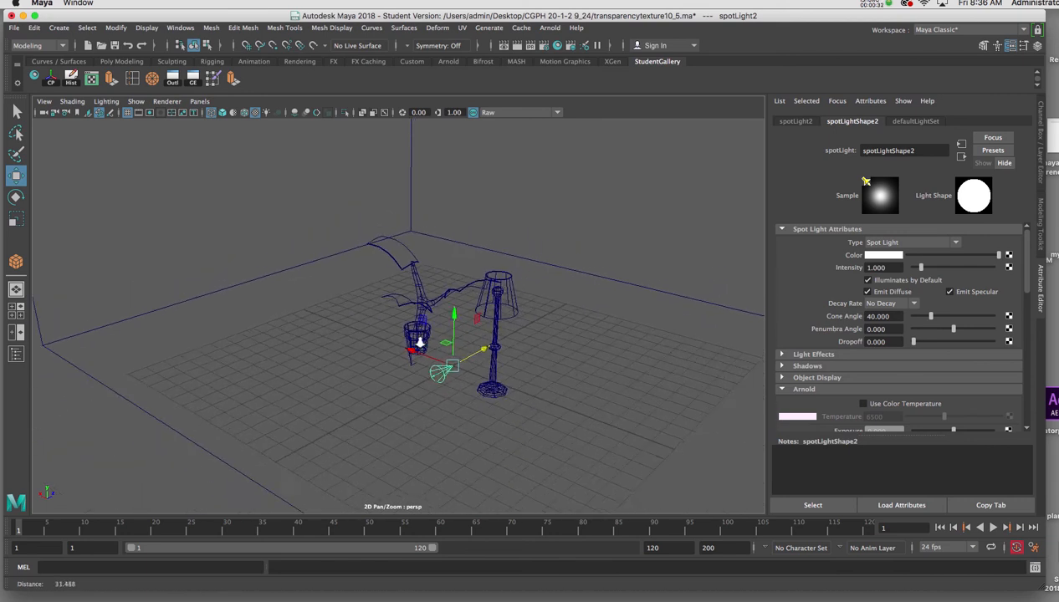
alt+drag(420, 343, 474, 415)
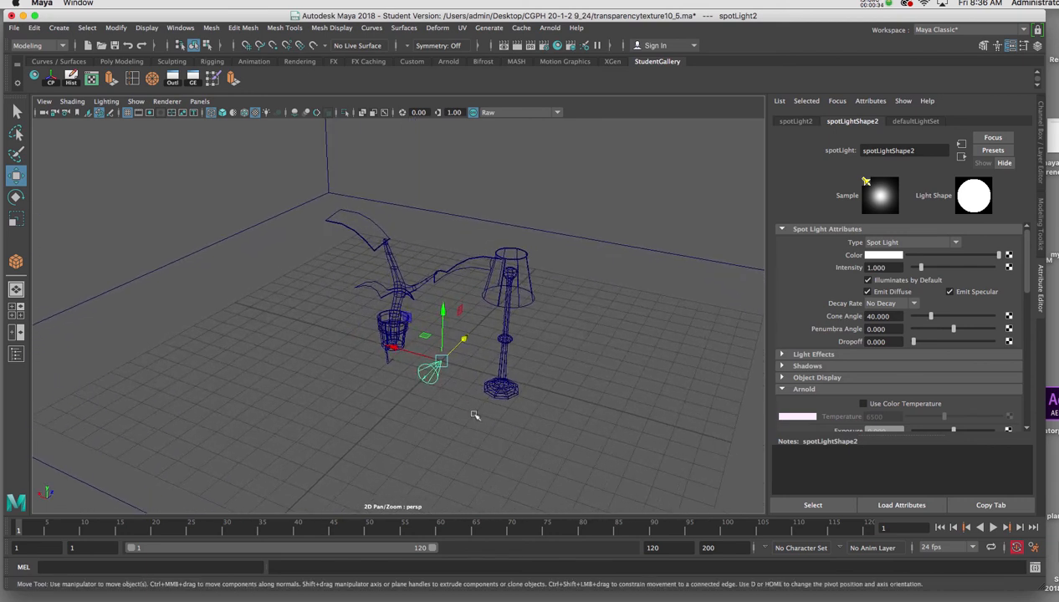
alt+right_drag(512, 421, 410, 318)
alt+right_drag(510, 379, 420, 285)
drag(420, 285, 444, 203)
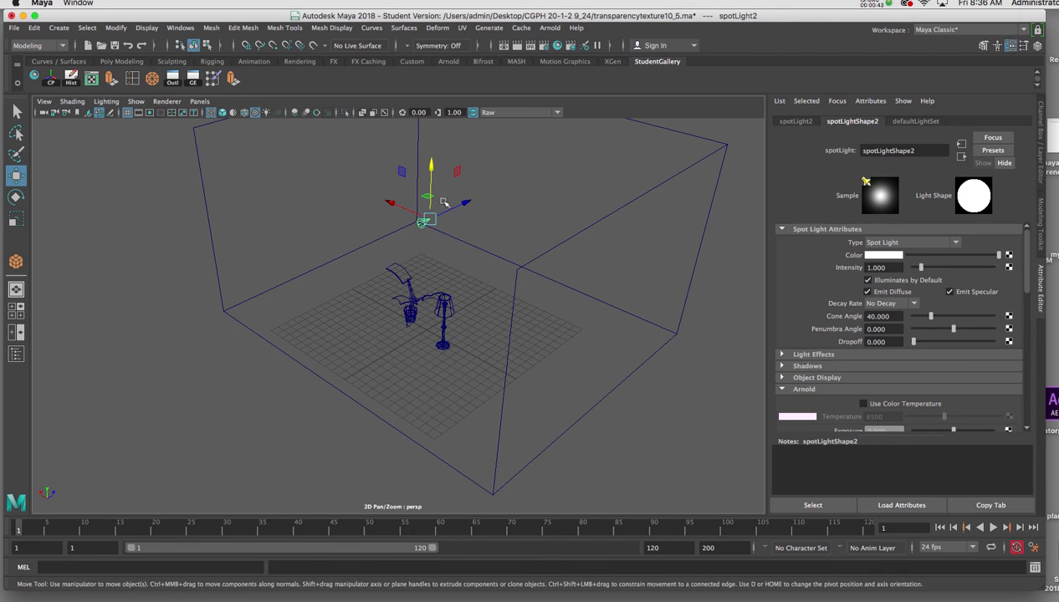
Step: Show the spot light's origin and target manipulators and move its aim point down to the plant and lamp
key(t)
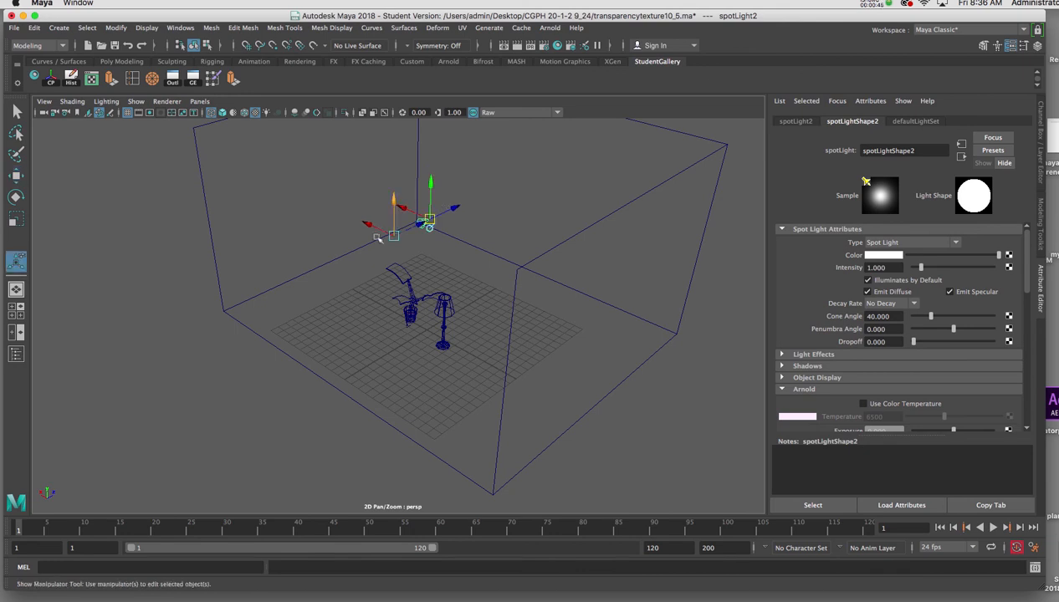
alt+right_drag(386, 358, 416, 230)
alt+middle_drag(416, 231, 423, 342)
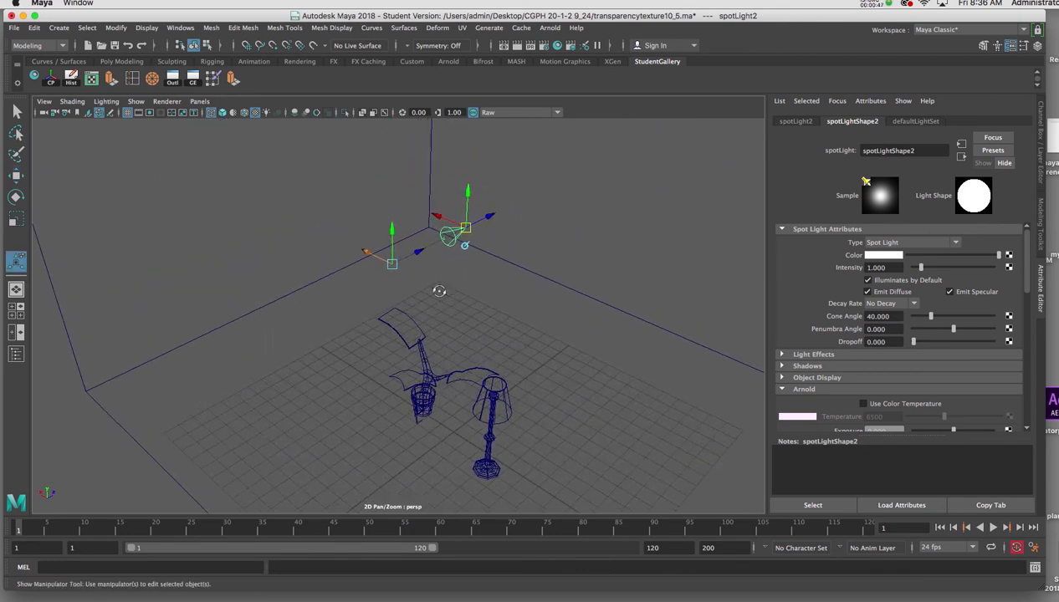
alt+drag(439, 291, 413, 291)
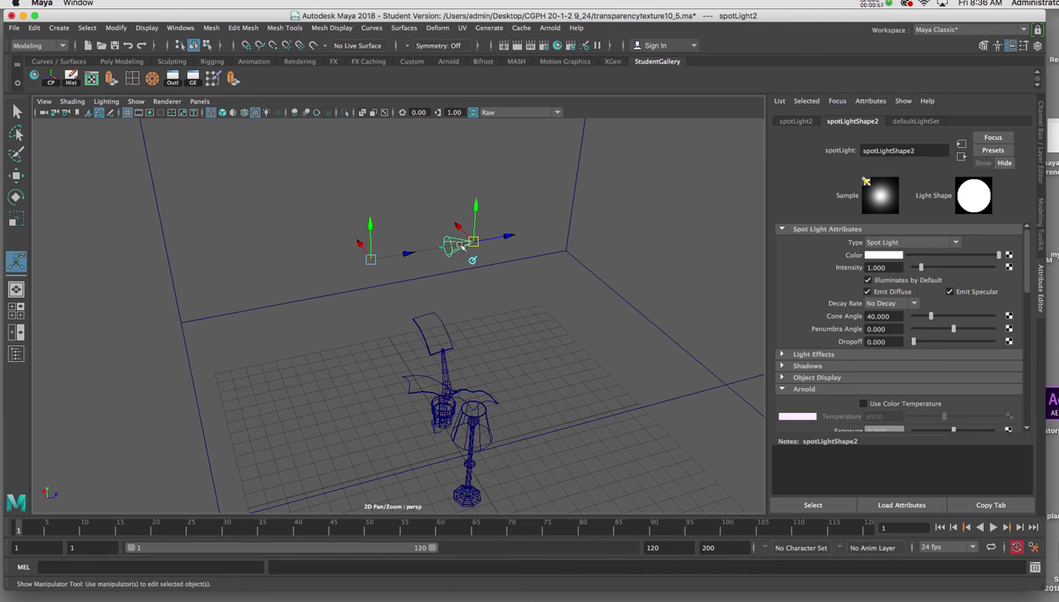
alt+drag(465, 255, 404, 245)
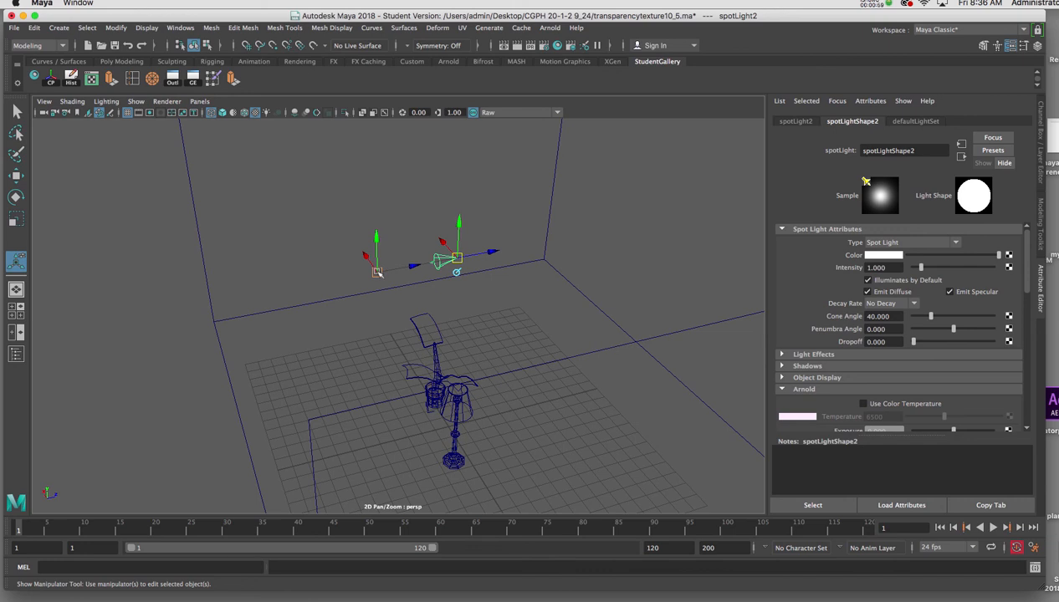
alt+drag(432, 426, 343, 432)
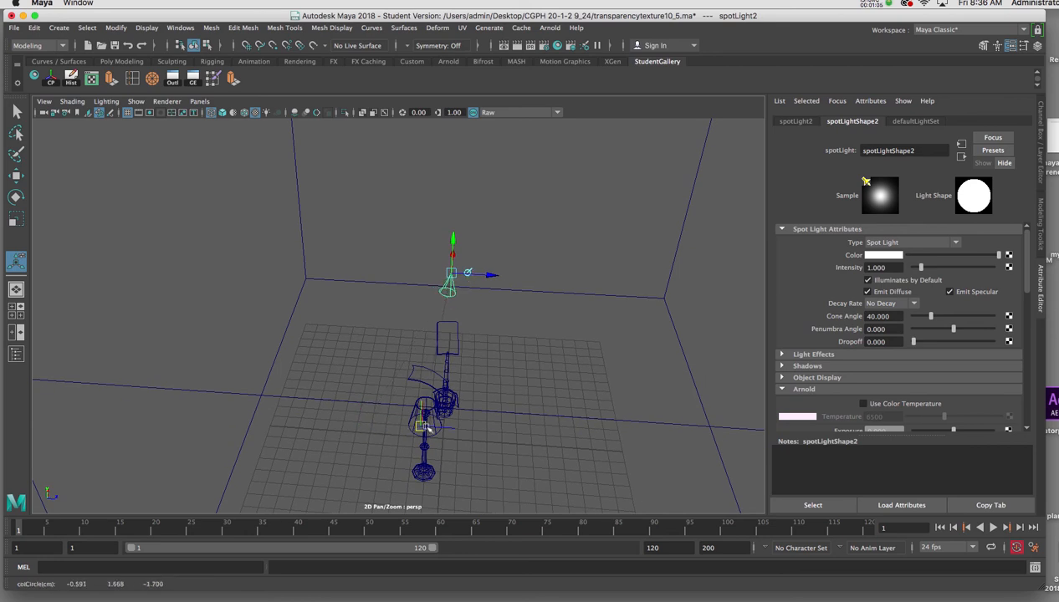
drag(425, 428, 494, 387)
Step: Snap the spot light's aim point to the grid origin at 0, 0, 0
alt+right_drag(494, 387, 460, 499)
alt+middle_drag(466, 407, 458, 322)
key(x)
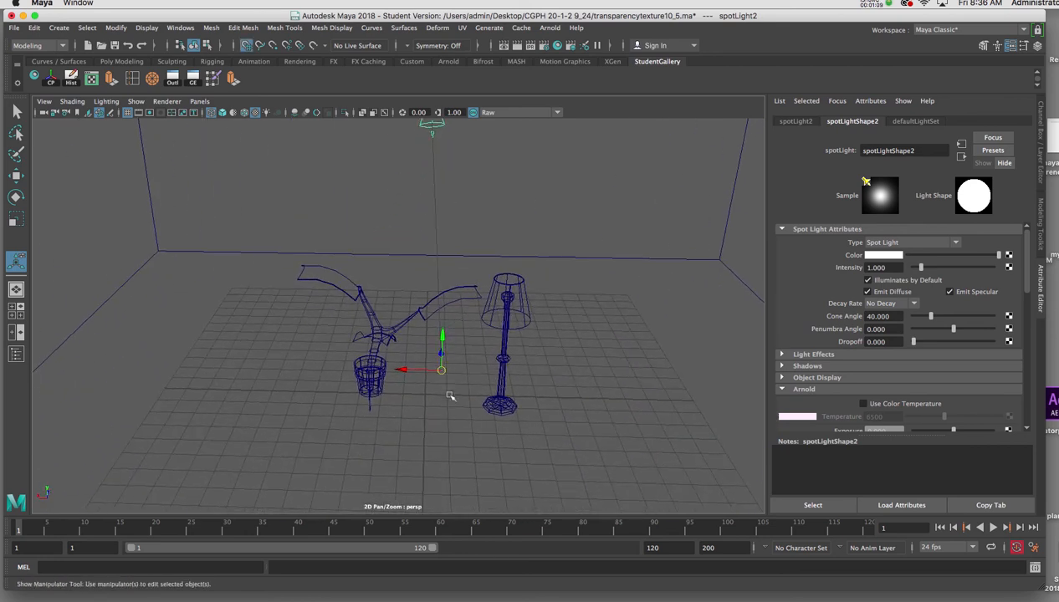
key(x)
key(x)
drag(444, 372, 425, 395)
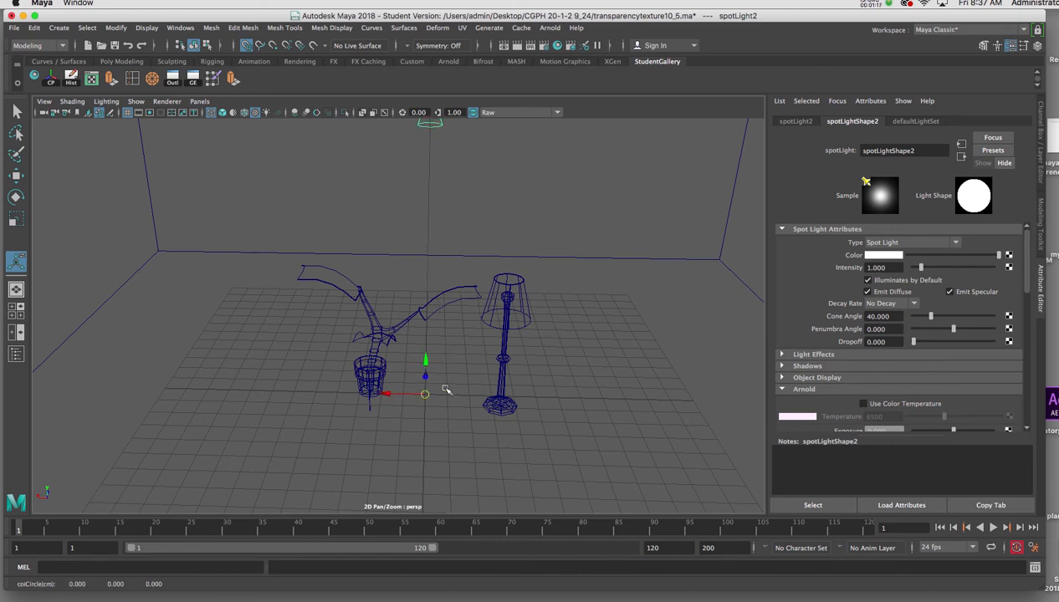
Step: Move the spot light's origin back along Z to about 0, 13.3, -11.1, keeping it aimed at the grid centre
alt+drag(496, 372, 418, 397)
alt+right_drag(466, 391, 392, 319)
drag(499, 173, 348, 231)
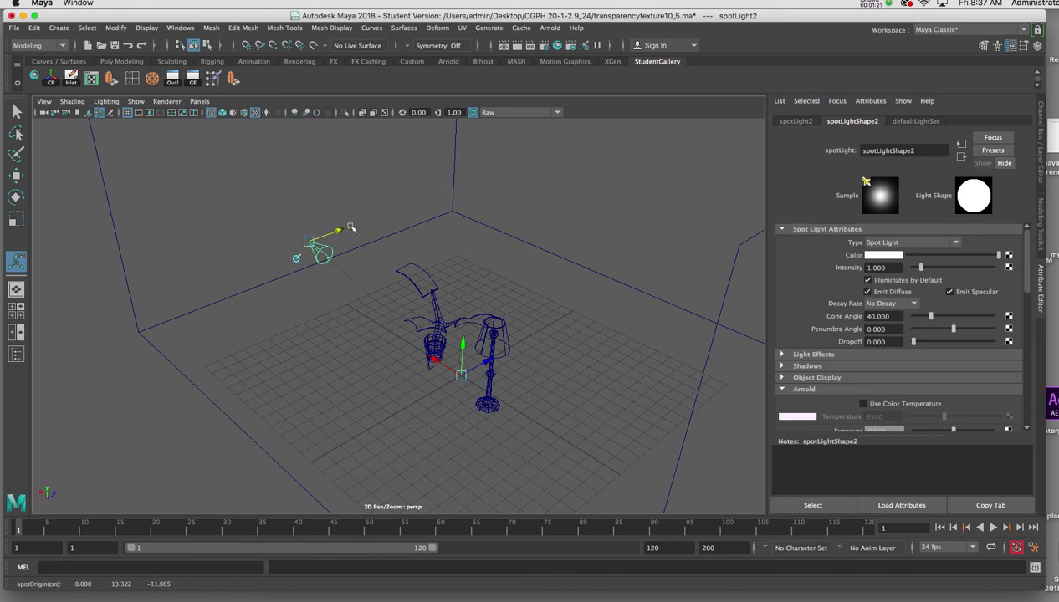
alt+drag(347, 283, 430, 355)
alt+right_drag(431, 357, 418, 328)
alt+middle_drag(427, 319, 415, 302)
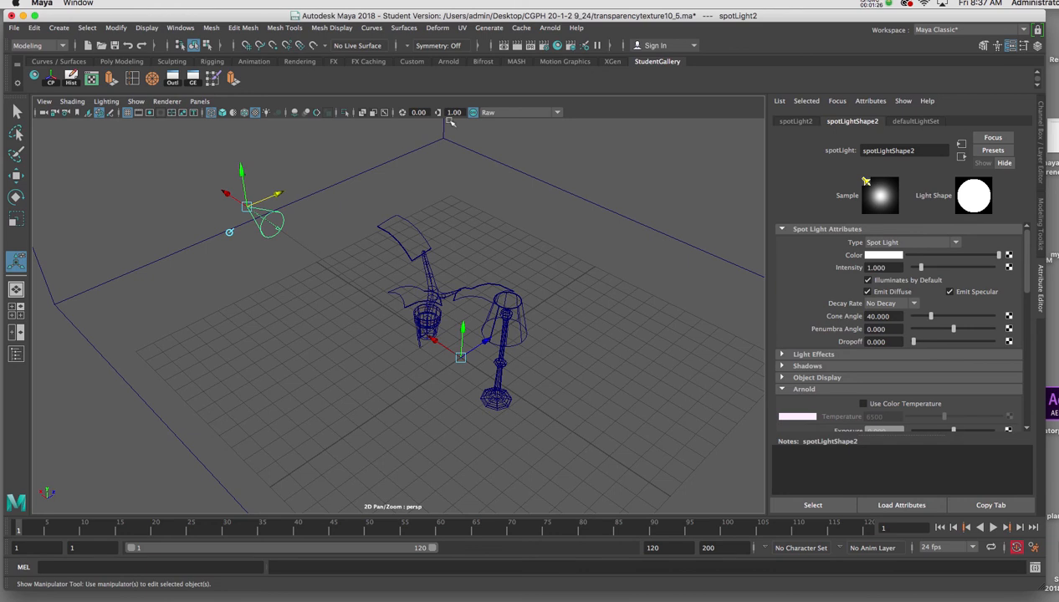
Step: Open the Arnold RenderView and start a live IPR render of the perspective view
click(550, 28)
click(564, 61)
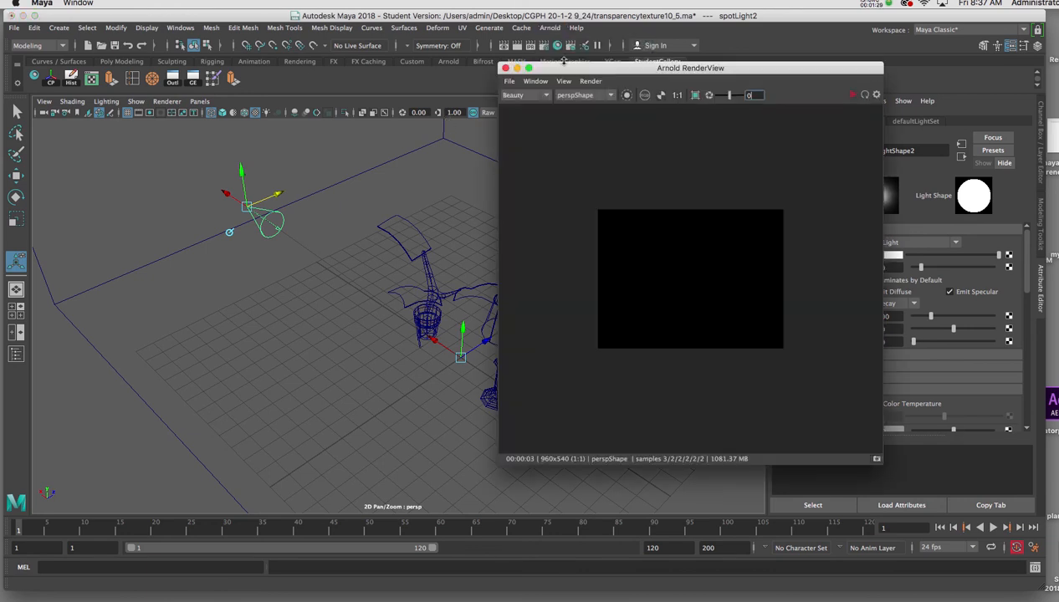
drag(758, 73, 806, 54)
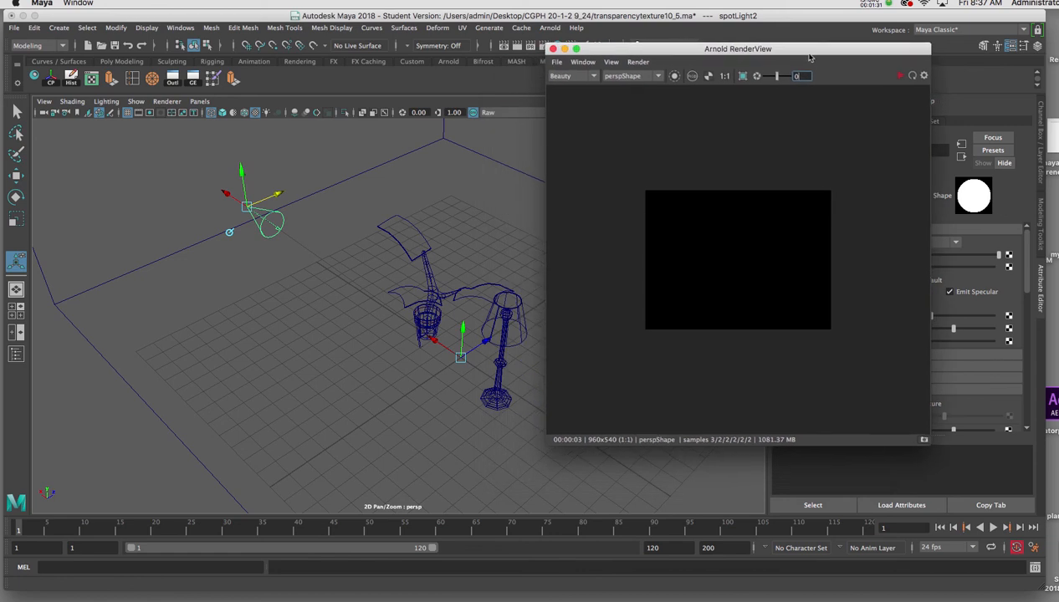
click(901, 77)
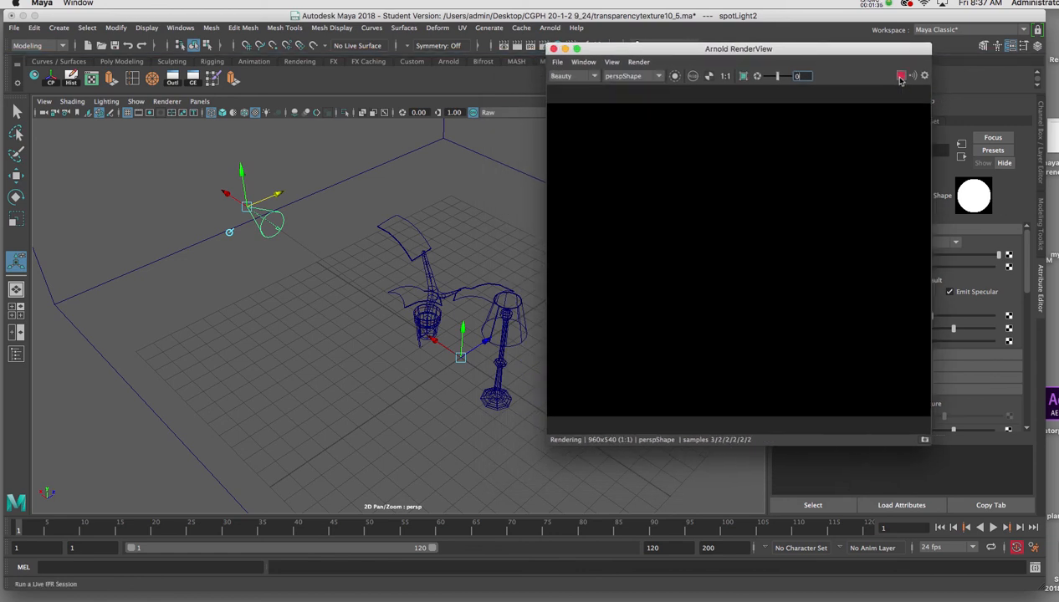
Step: Shrink the Arnold RenderView window and place it clear of the spot light, the objects and the light's attributes
drag(906, 52, 848, 81)
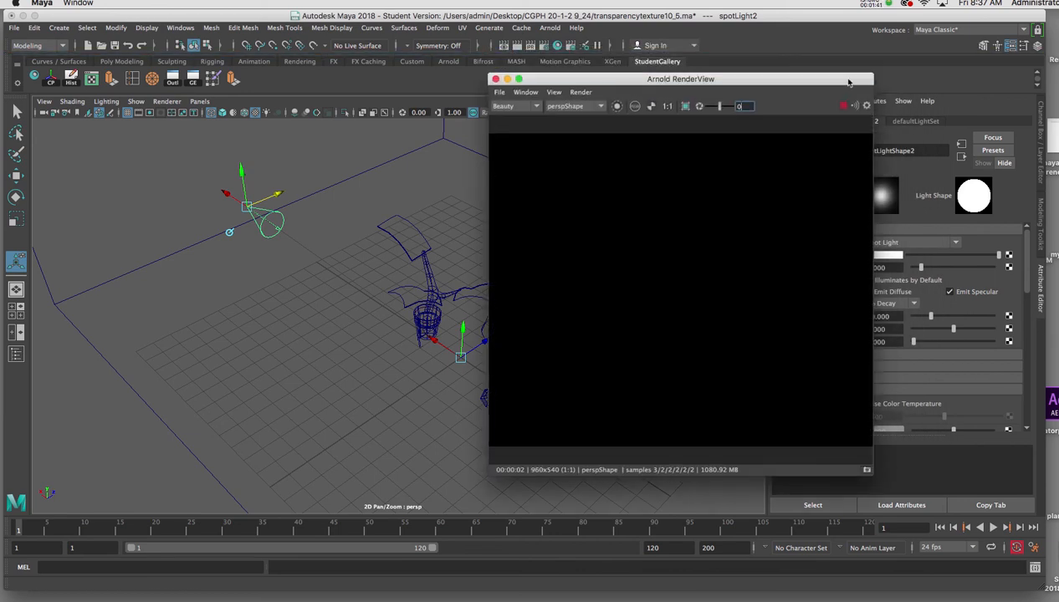
drag(849, 81, 433, 79)
drag(451, 471, 326, 350)
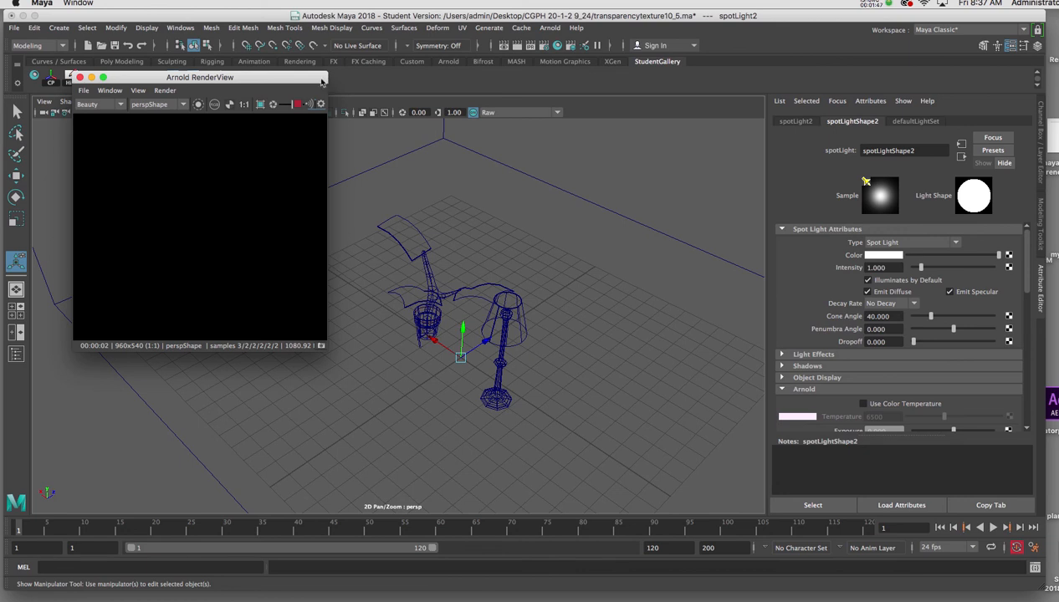
drag(308, 81, 216, 269)
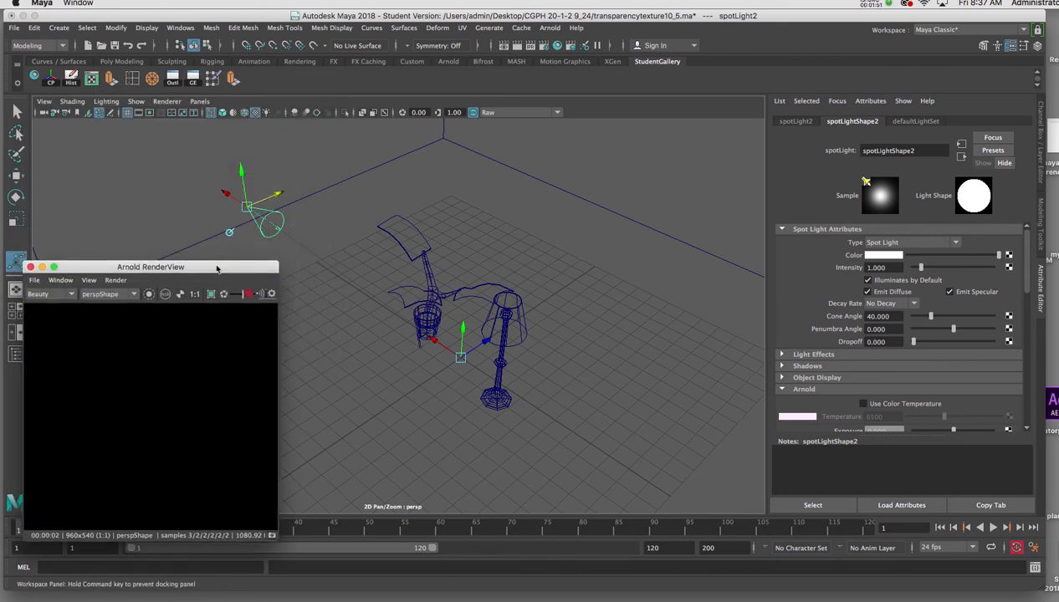
Step: Raise the spot light's intensity to 10 in its shape attributes
click(845, 127)
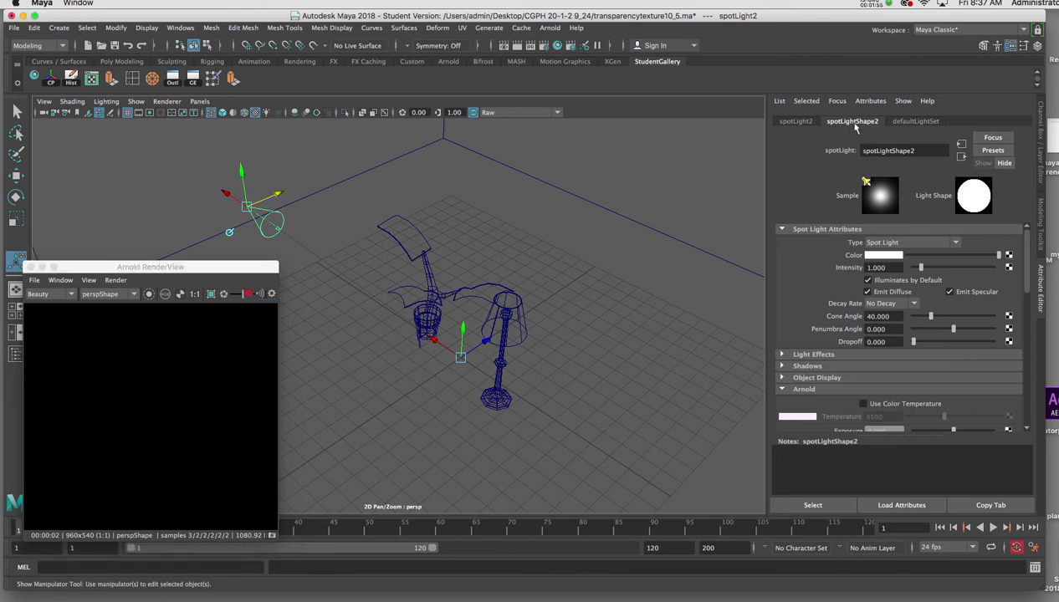
click(796, 121)
click(845, 121)
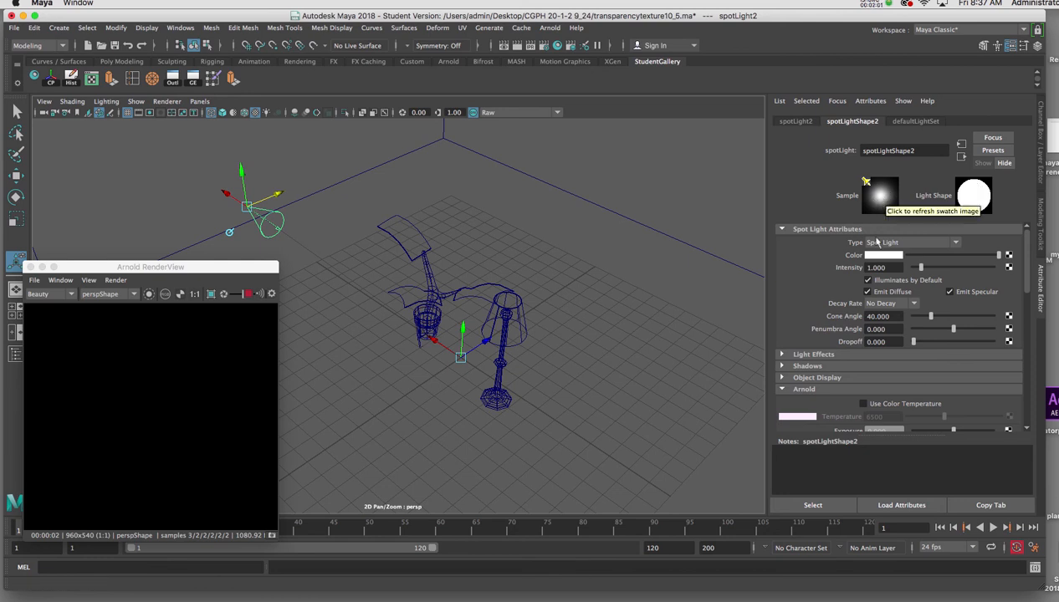
drag(925, 267, 995, 268)
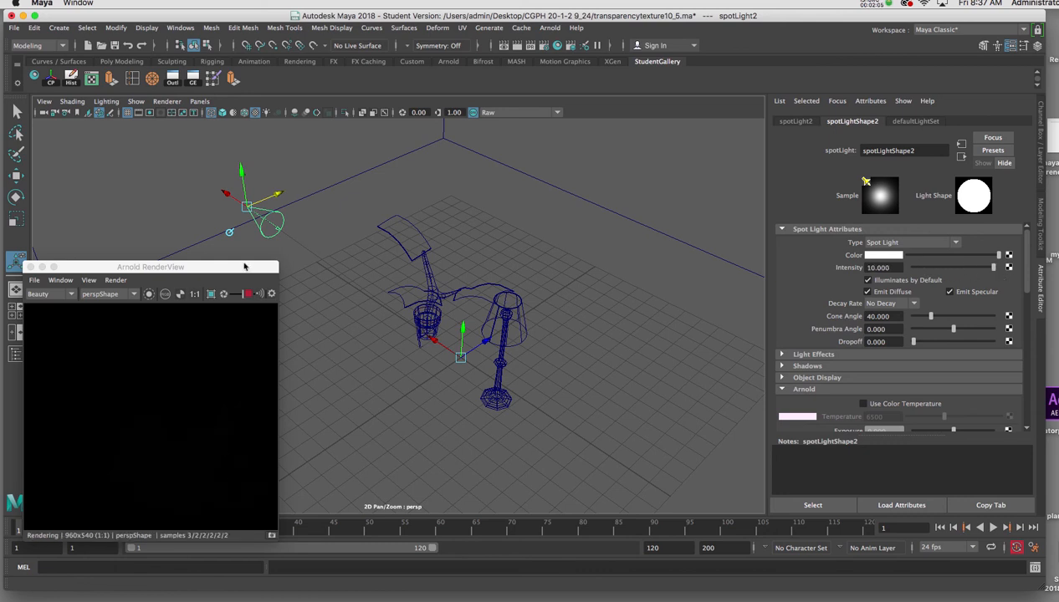
Step: Raise the spot light's Arnold exposure to about 2.9 and reposition the render window and perspective framing
drag(251, 268, 385, 169)
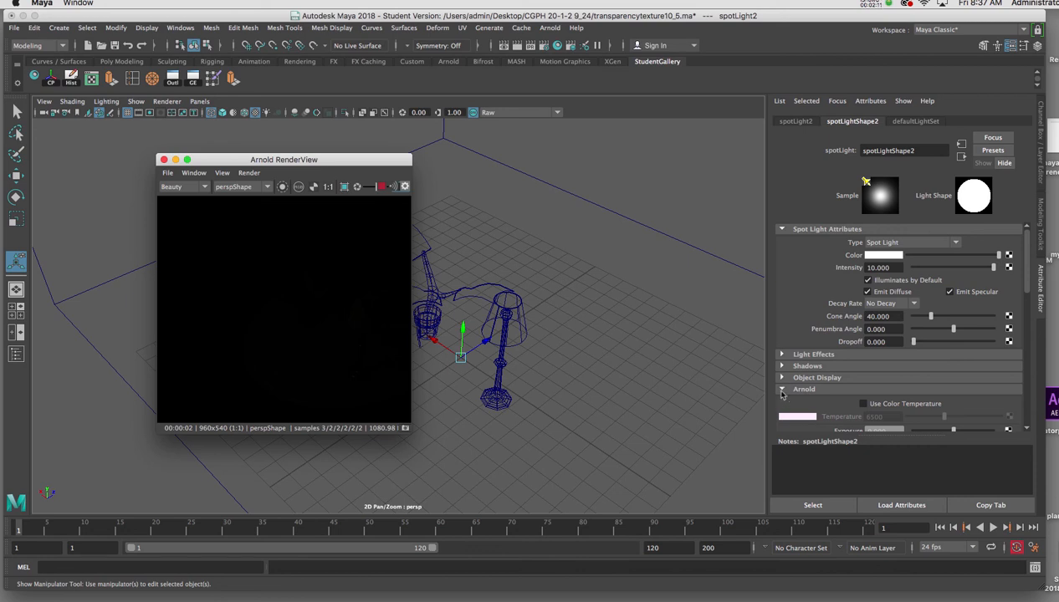
scroll(1012, 310, down, 3)
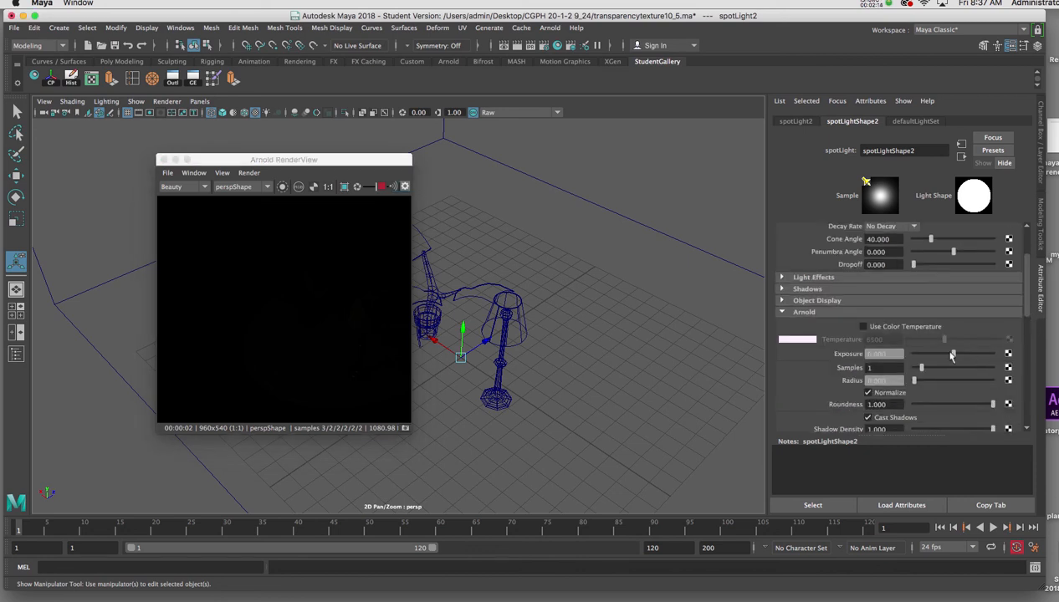
drag(953, 353, 981, 360)
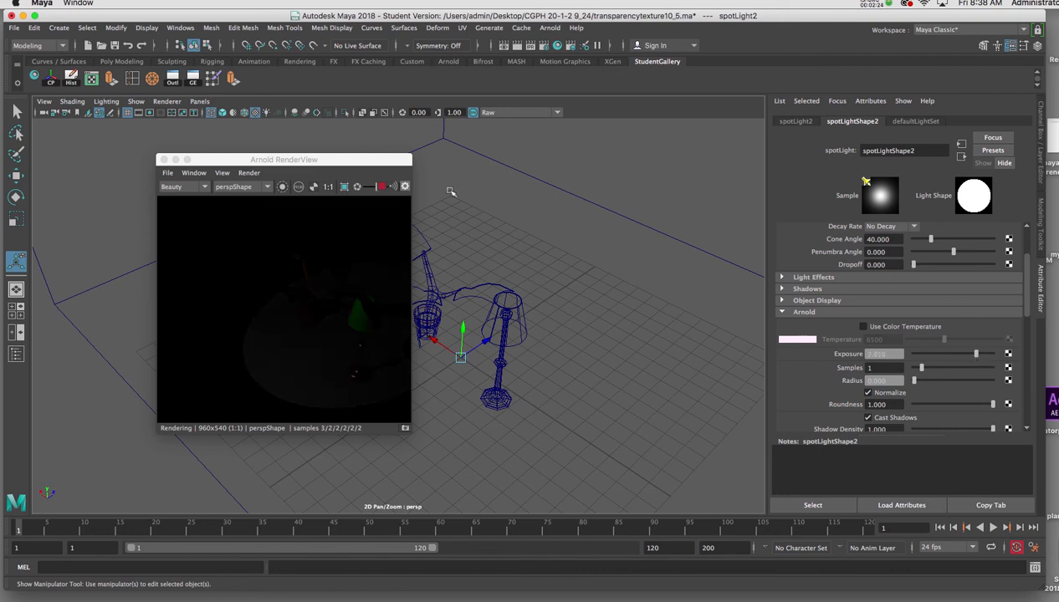
drag(383, 161, 309, 168)
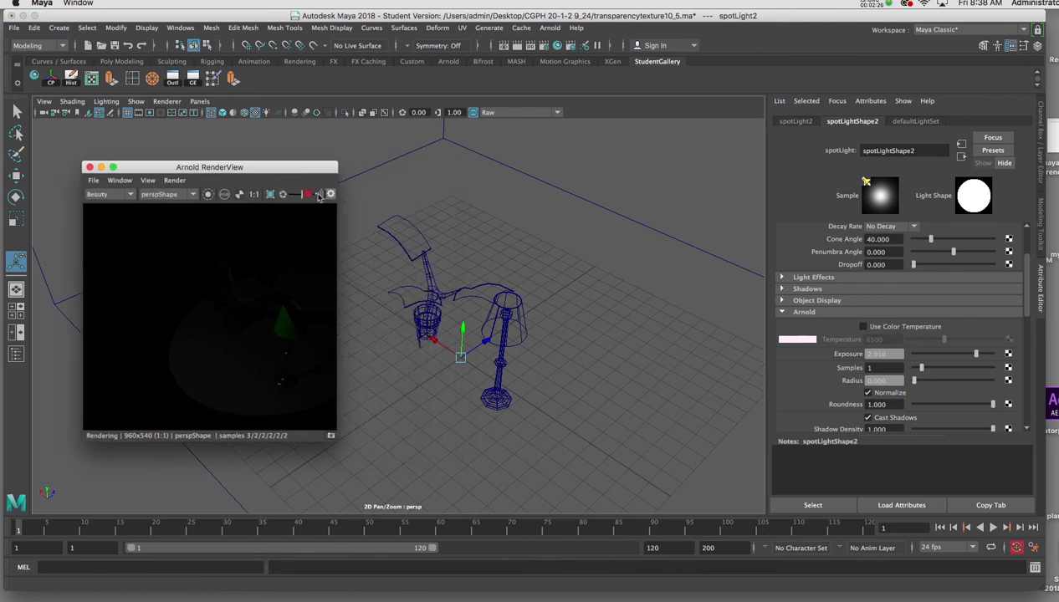
alt+middle_drag(516, 350, 456, 330)
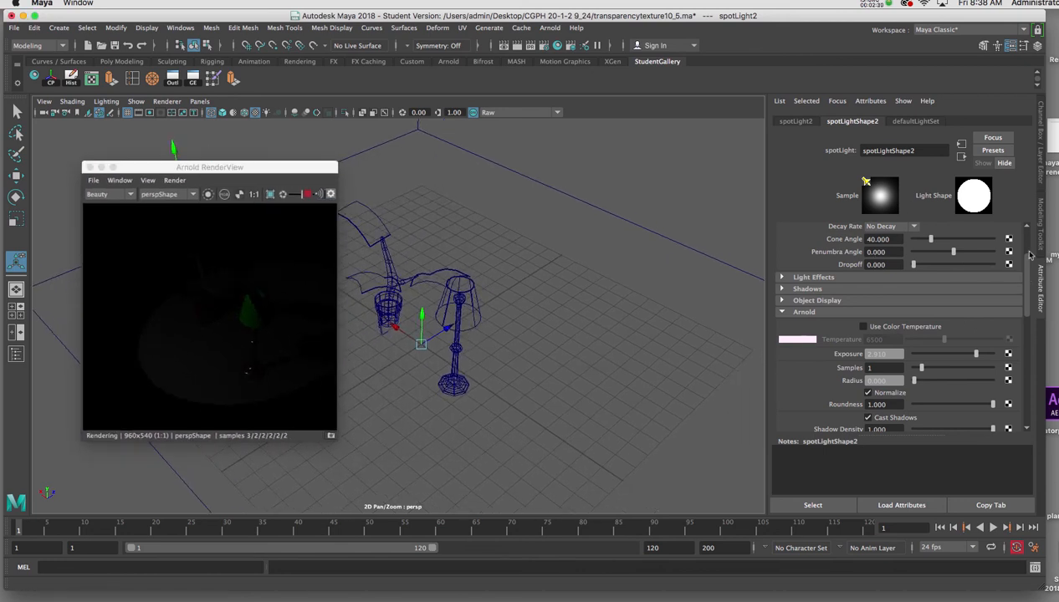
Step: Set the spot light's intensity to 20 and move the render window to view the result
scroll(1029, 256, up, 2)
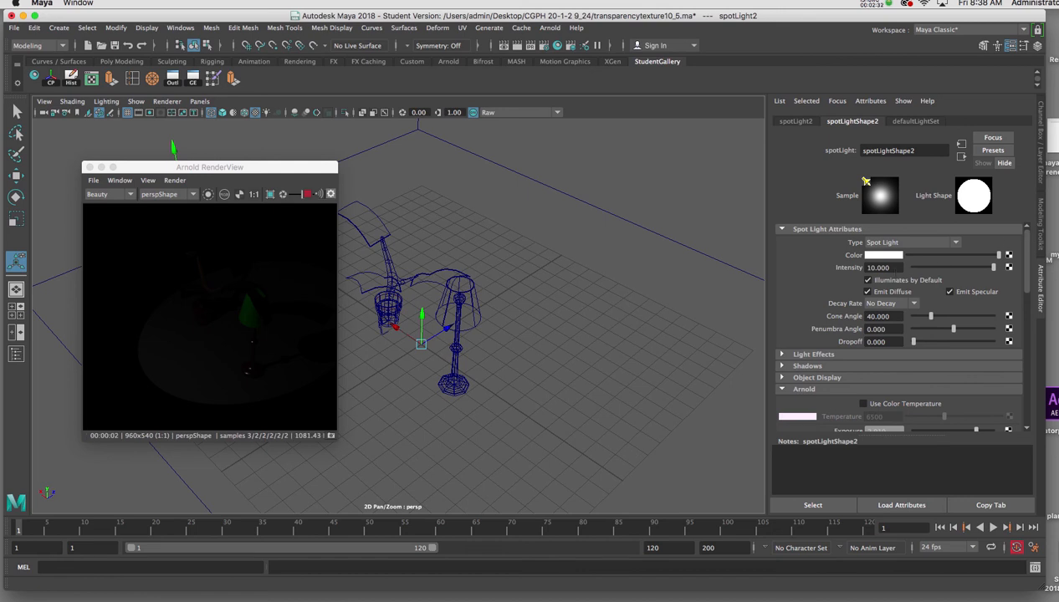
double_click(884, 268)
text(20)
key(Return)
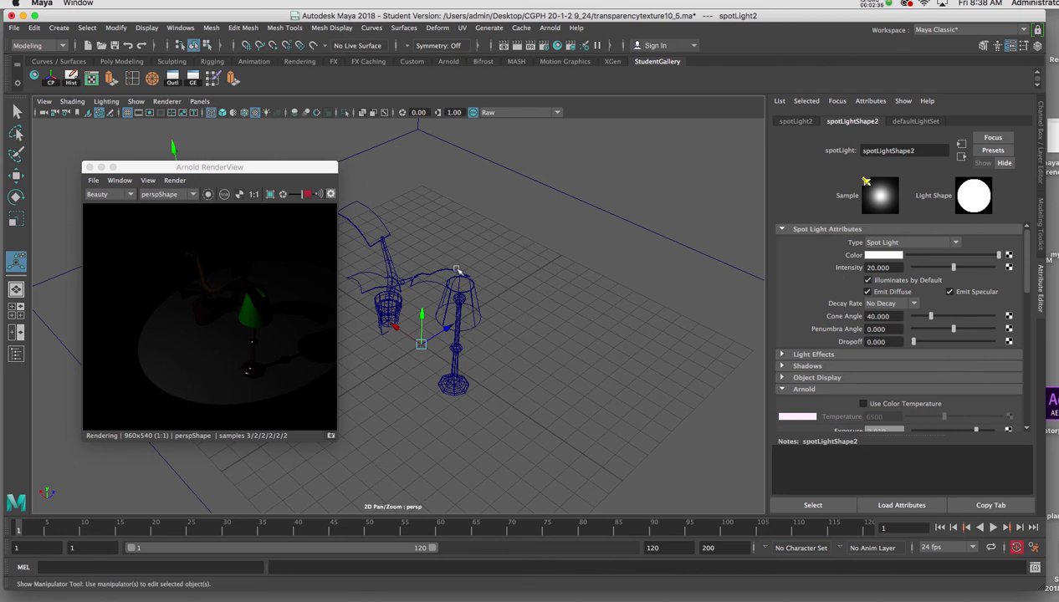
drag(293, 167, 418, 149)
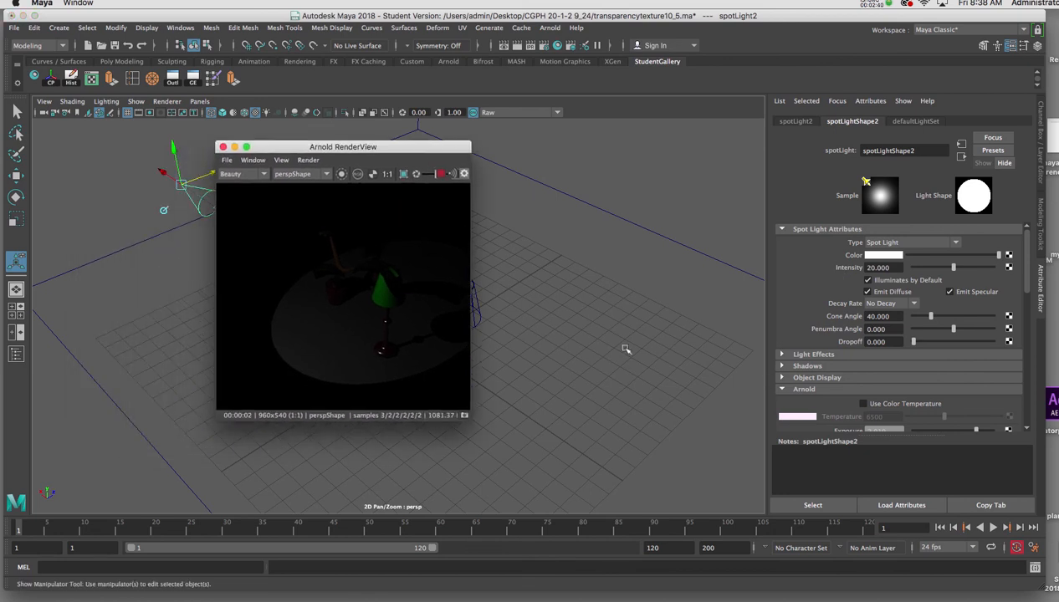
mouse_move(1028, 288)
mouse_down()
mouse_move(1027, 315)
mouse_move(1021, 279)
mouse_up()
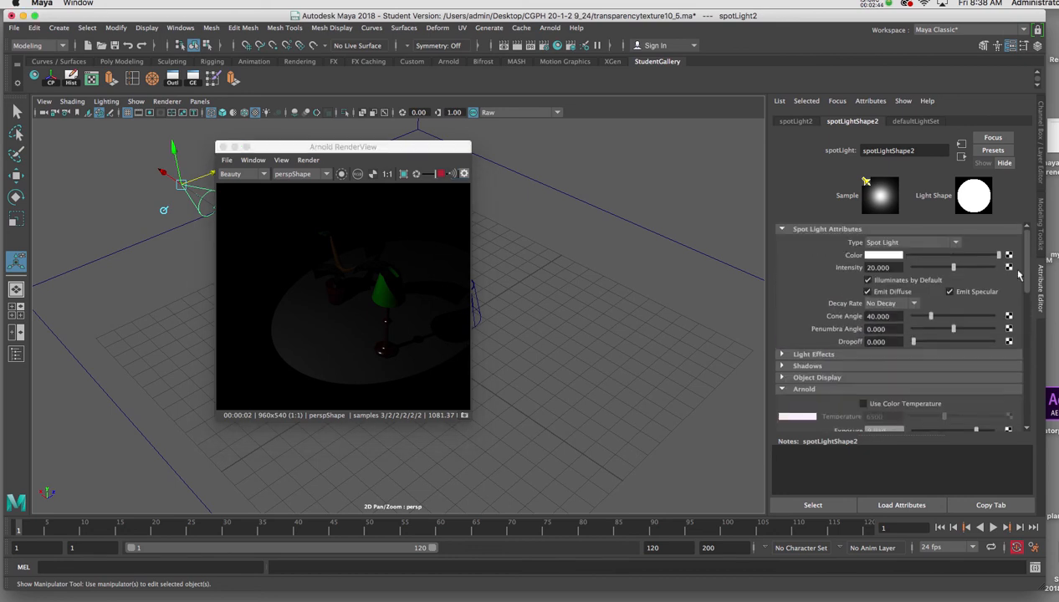
Step: Raise the spot light's intensity to about 35.3 and move the render window clear of the light and plant
drag(952, 269, 982, 272)
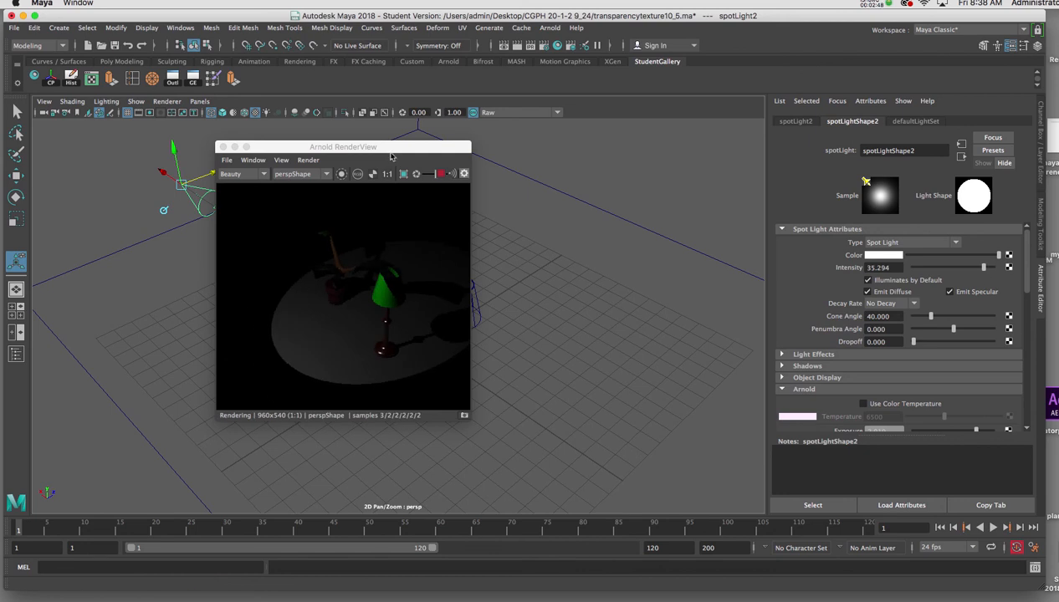
drag(399, 153, 551, 130)
alt+drag(289, 244, 285, 266)
drag(436, 127, 496, 135)
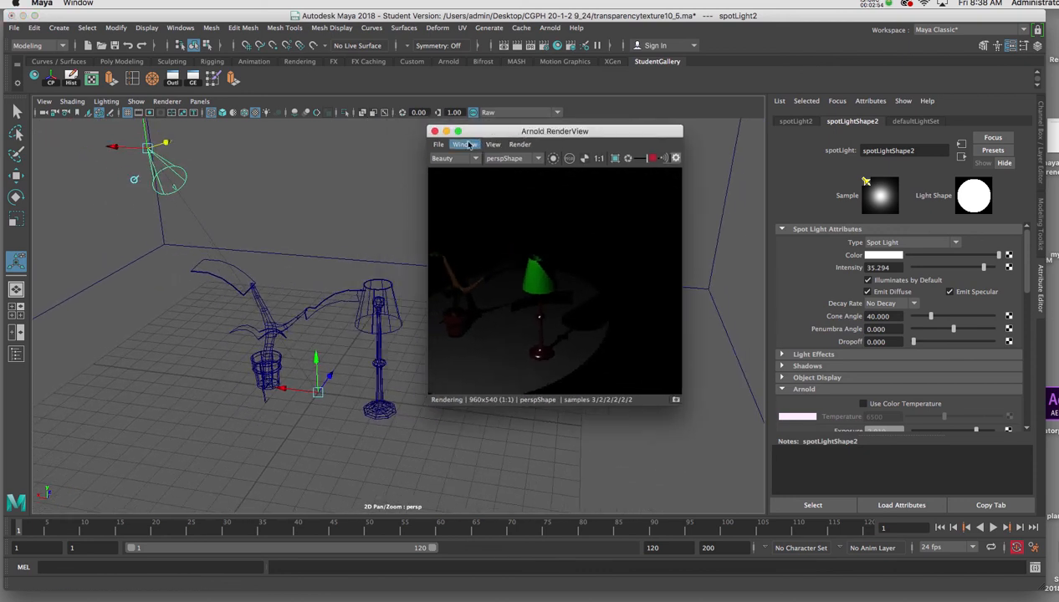
Step: Fit the whole image in the Arnold RenderView and reframe the perspective on the plant and lamp, with the render window beside them
click(466, 144)
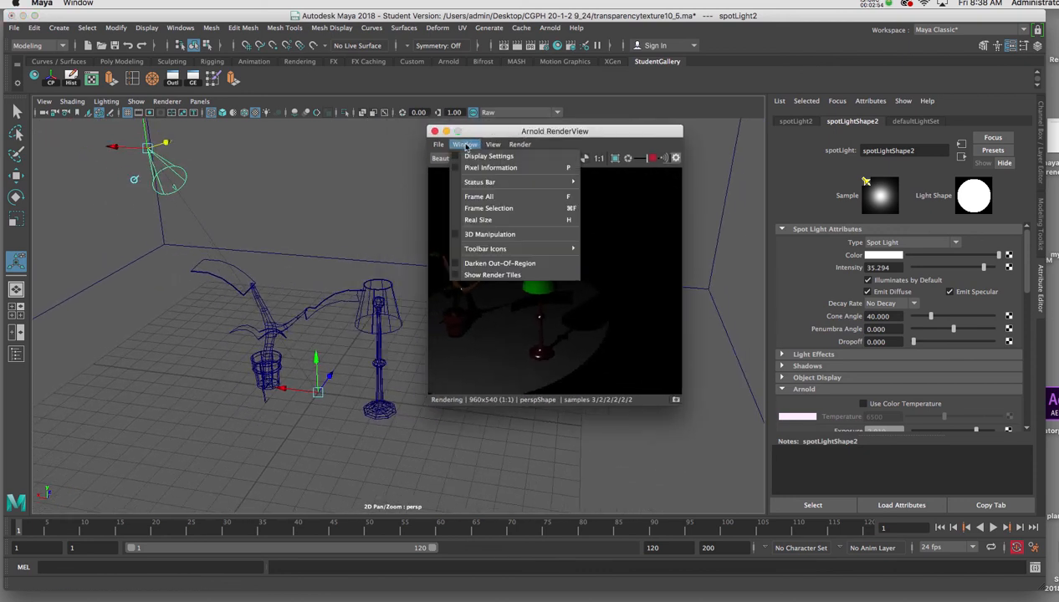
click(456, 239)
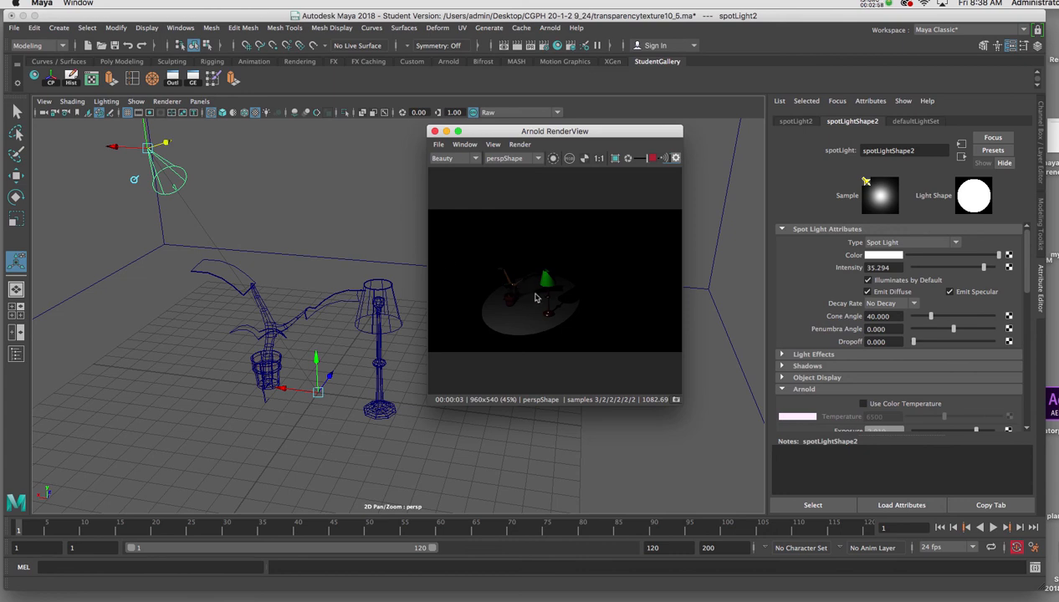
alt+drag(536, 297, 319, 304)
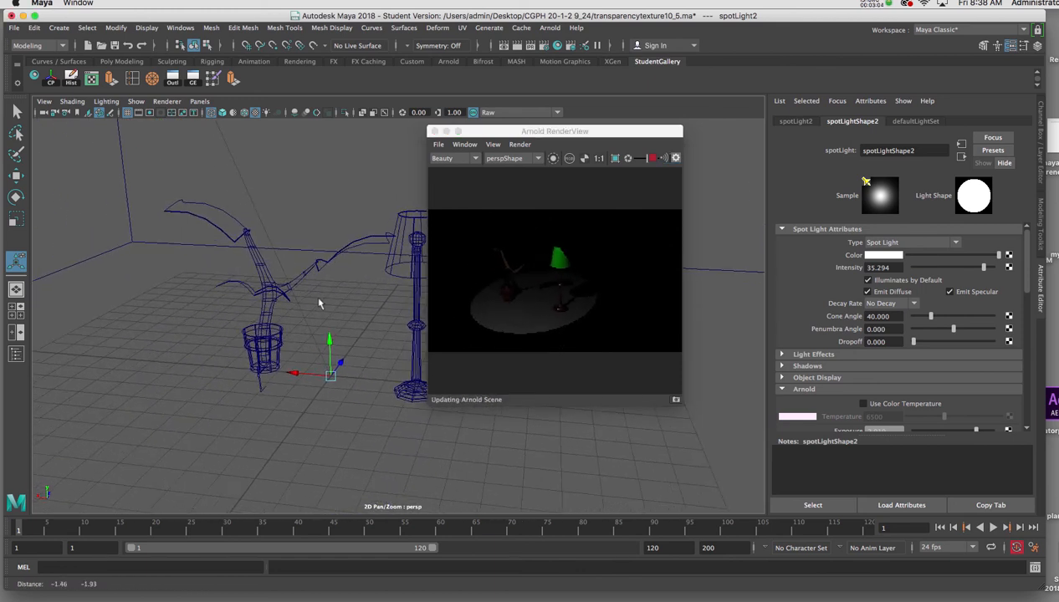
alt+right_drag(319, 303, 317, 424)
alt+drag(317, 423, 285, 282)
alt+middle_drag(285, 282, 320, 320)
drag(495, 134, 575, 124)
alt+drag(397, 284, 372, 275)
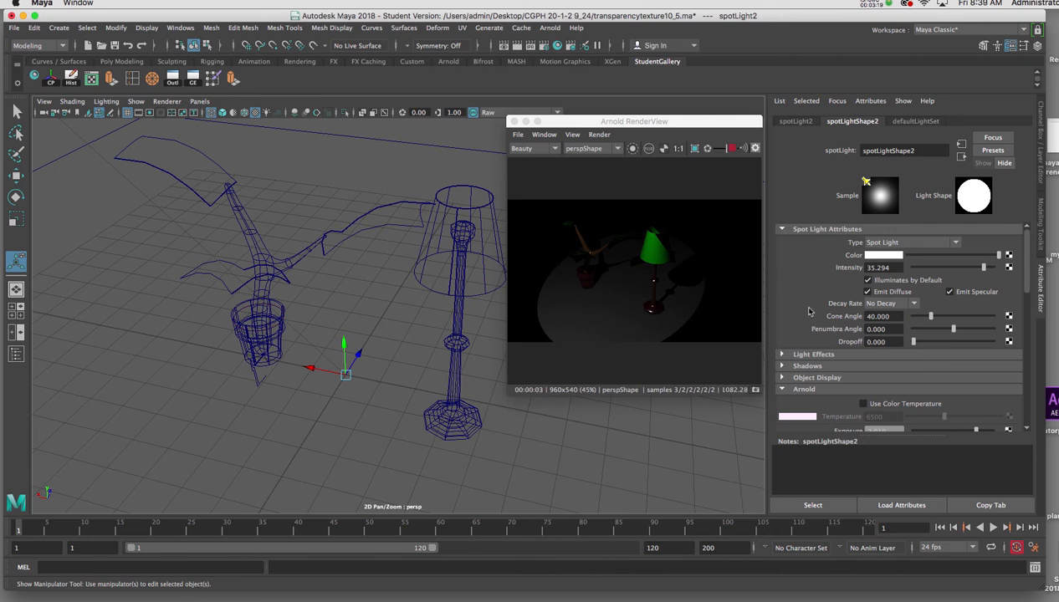
Step: Widen the spot light's cone angle to about 60.9 and check the lighting on the plant and lamp
drag(931, 318, 941, 323)
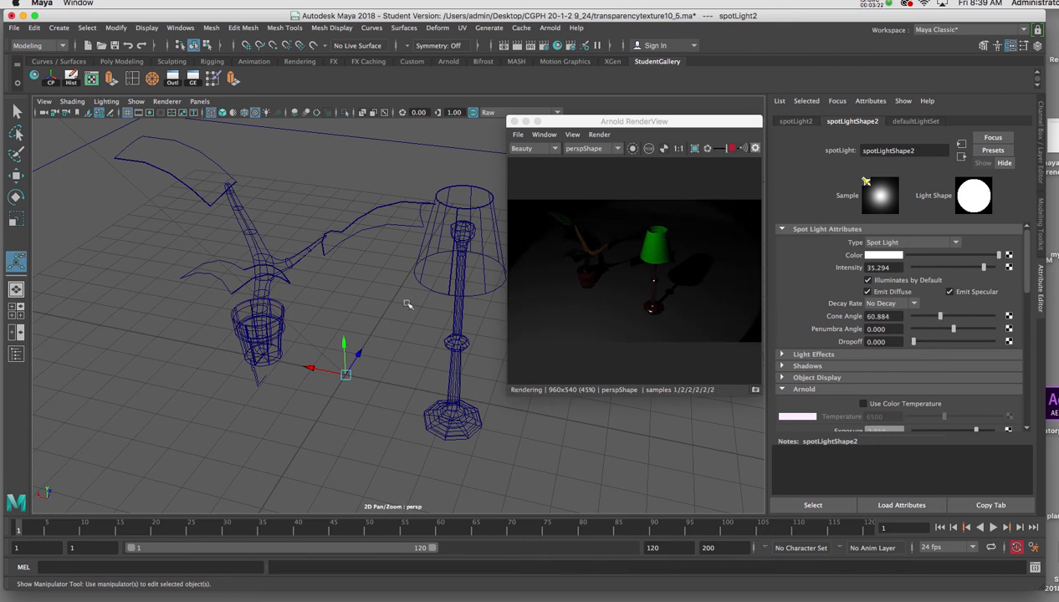
alt+drag(407, 303, 420, 271)
alt+right_drag(420, 271, 420, 341)
alt+drag(420, 341, 412, 356)
Step: Raise the spot light higher above the plant and lamp, to about 16 units in Y, and reframe the objects
alt+right_drag(412, 356, 379, 275)
alt+middle_drag(378, 275, 445, 371)
alt+right_drag(445, 371, 367, 277)
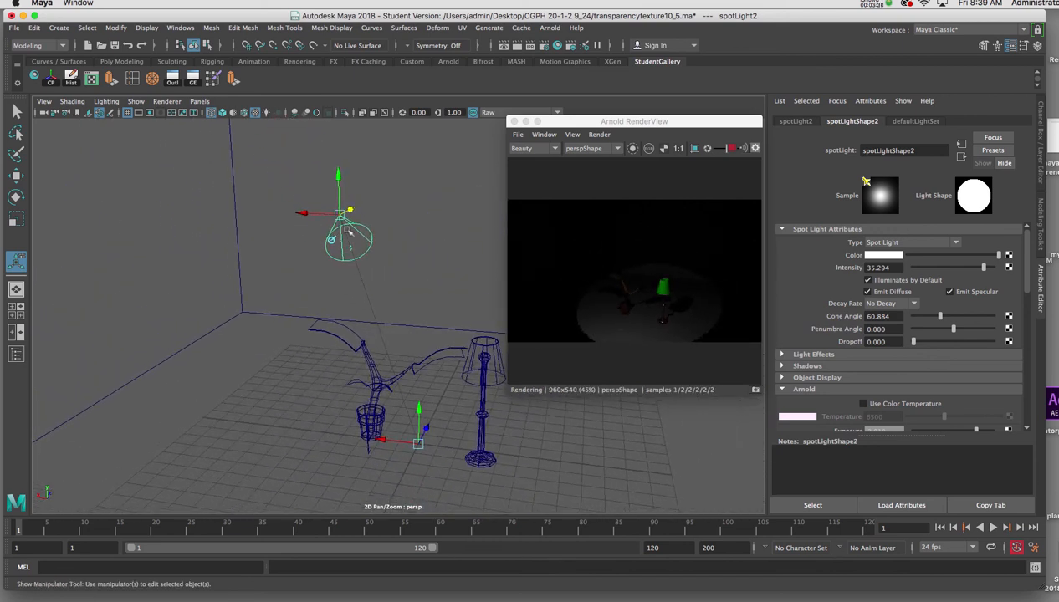
drag(332, 198, 330, 122)
alt+right_drag(374, 234, 355, 219)
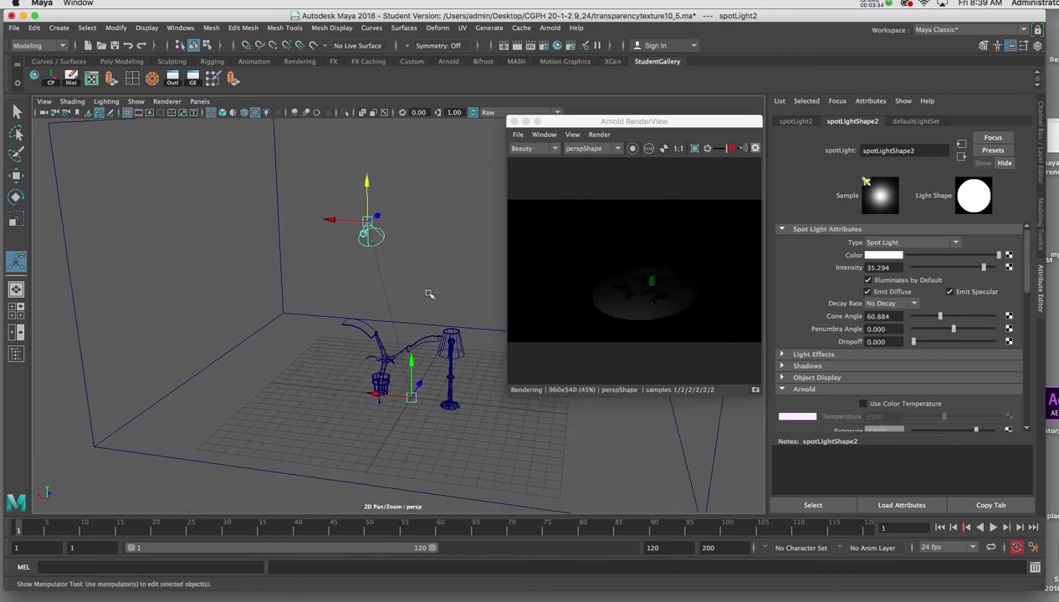
alt+drag(430, 293, 406, 282)
alt+right_drag(406, 282, 418, 381)
alt+drag(418, 381, 425, 397)
alt+middle_drag(425, 377, 387, 333)
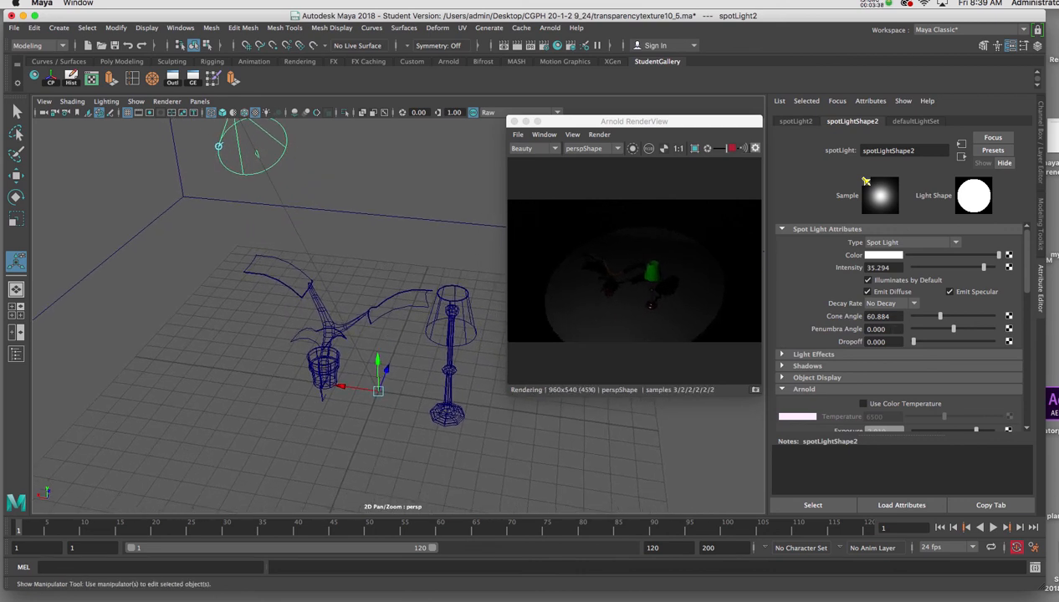
Step: Set the spot light's intensity to 40, cone angle to about 76.8 and penumbra angle to -10
drag(984, 268, 996, 267)
drag(941, 320, 948, 319)
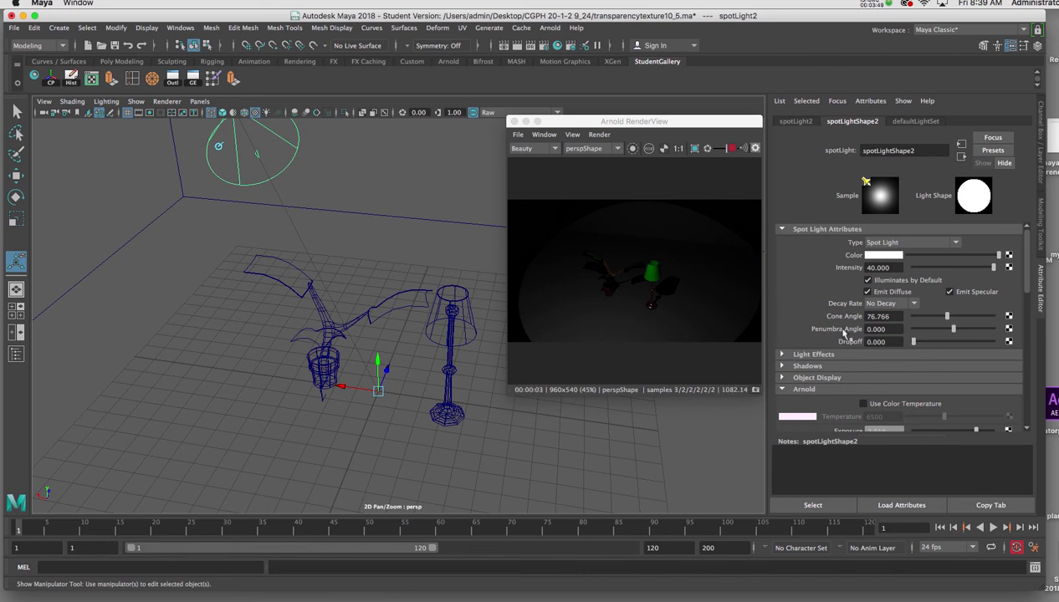
drag(954, 333, 903, 334)
Step: Frame the plant and lamp closely and raise the spot light's intensity to 100 and cone angle to about 115
alt+right_drag(342, 214, 407, 428)
alt+middle_drag(387, 334, 386, 322)
alt+drag(386, 322, 390, 275)
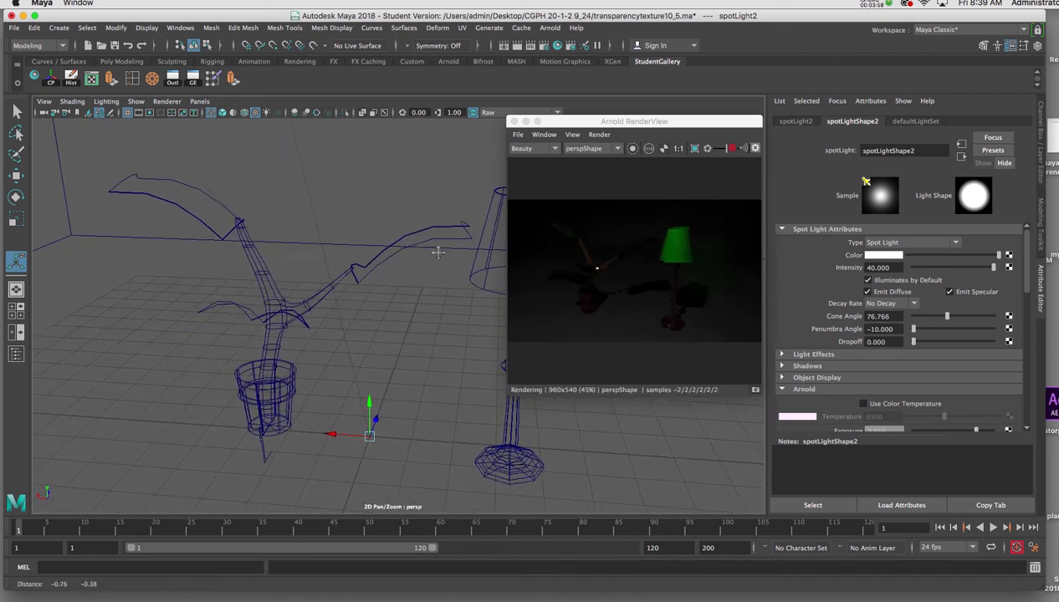
alt+drag(438, 247, 386, 254)
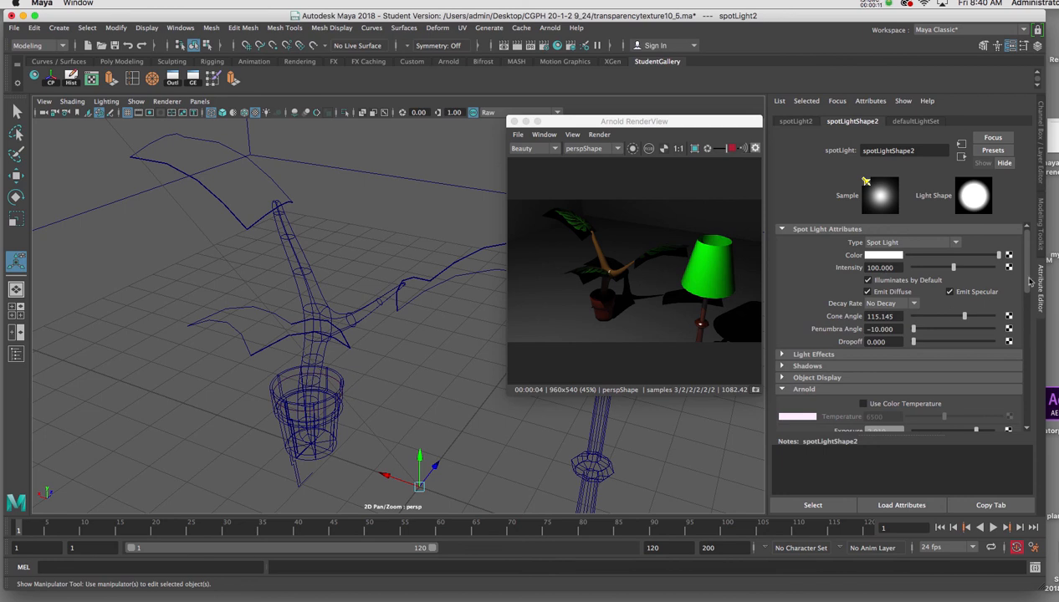
Step: Look over the spot light's Arnold settings and its channel values, and return to its shape attributes
scroll(966, 307, down, 3)
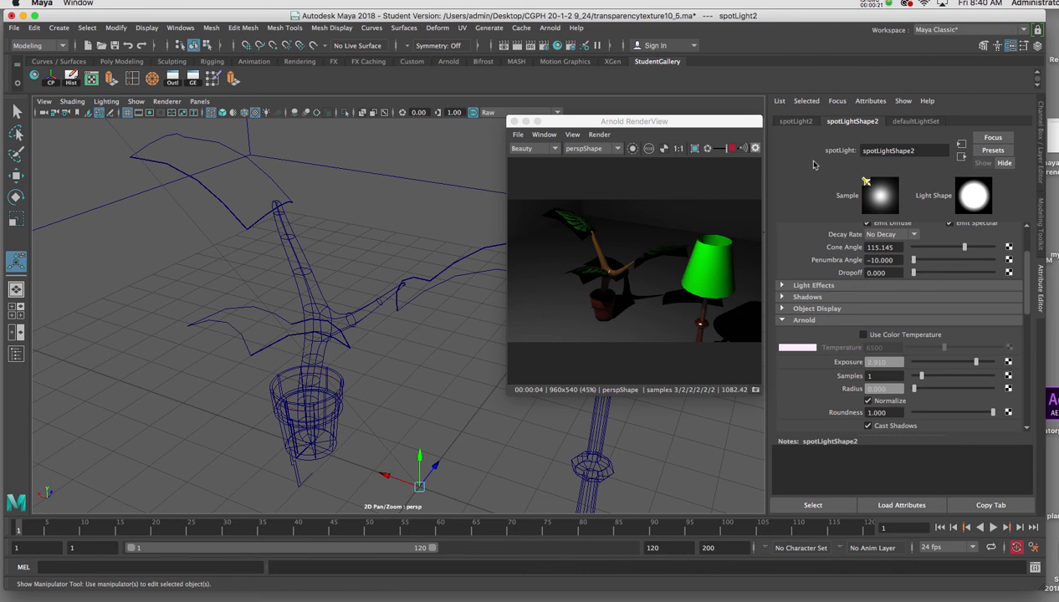
click(1037, 47)
click(1038, 48)
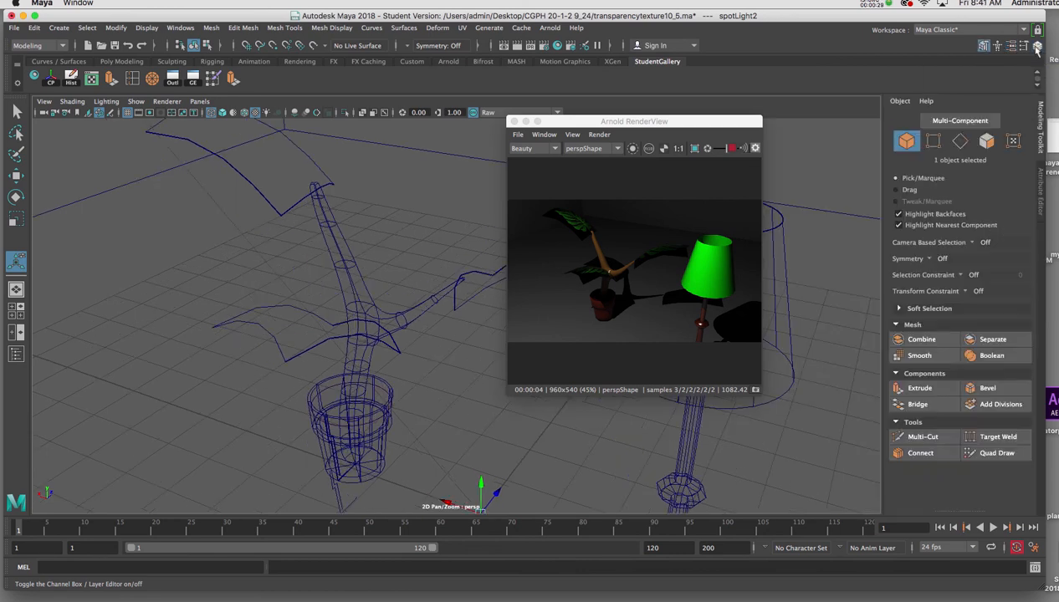
click(1037, 47)
click(1037, 47)
click(1037, 47)
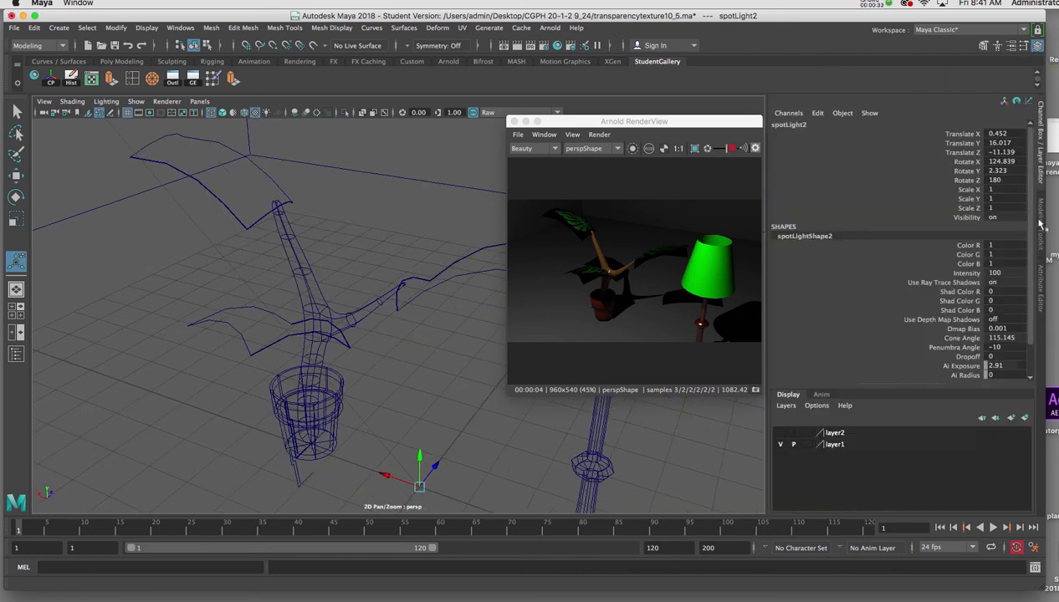
click(1040, 267)
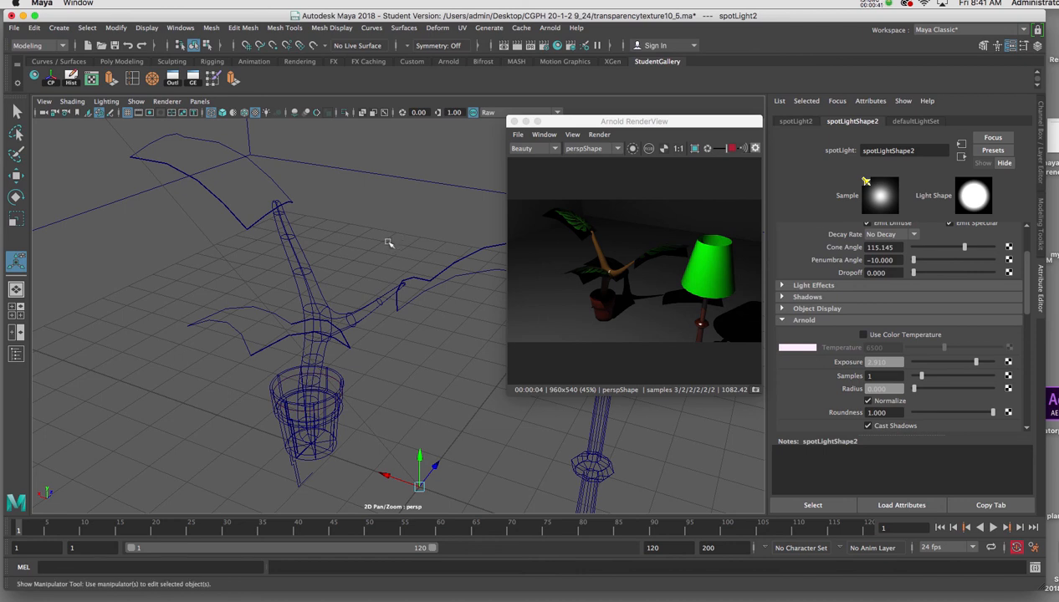
Step: Select the lampshade and lower the geometry opacity of its aiStandardSurface3 material to a mid grey
alt+drag(392, 241, 466, 294)
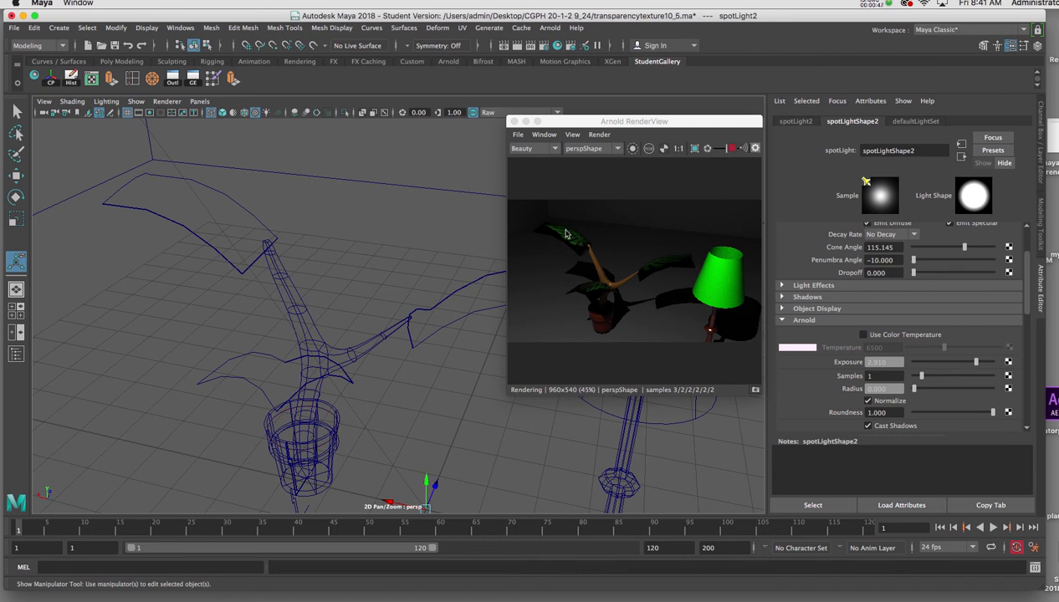
alt+drag(351, 232, 343, 212)
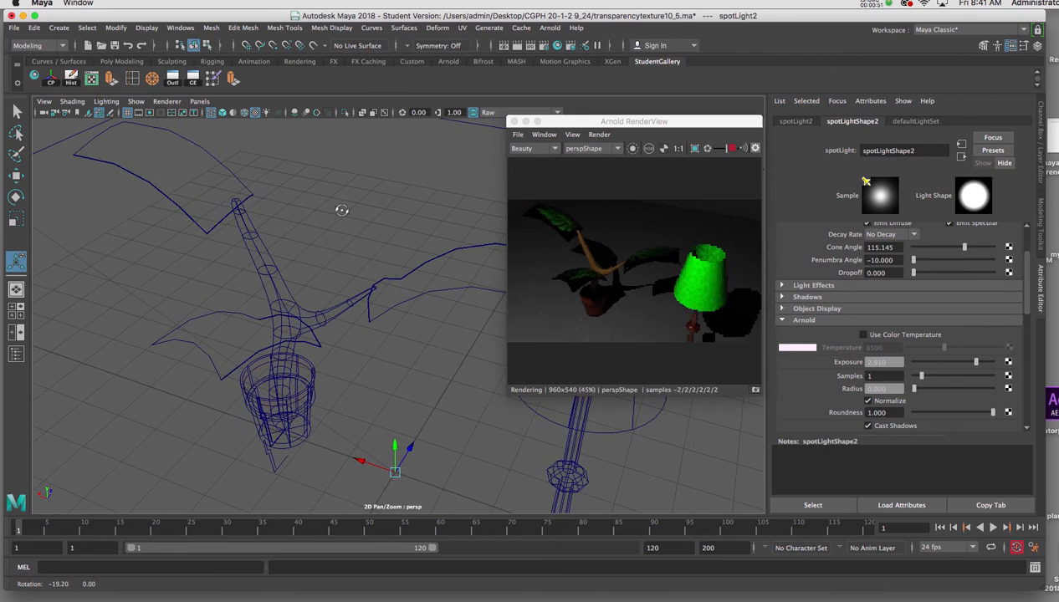
click(541, 416)
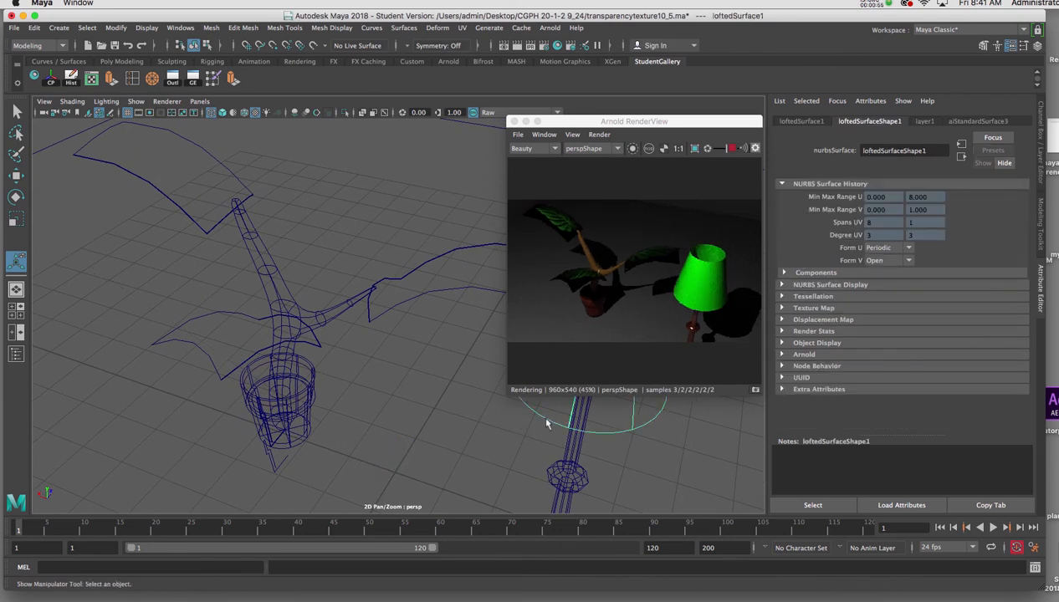
right_click(540, 414)
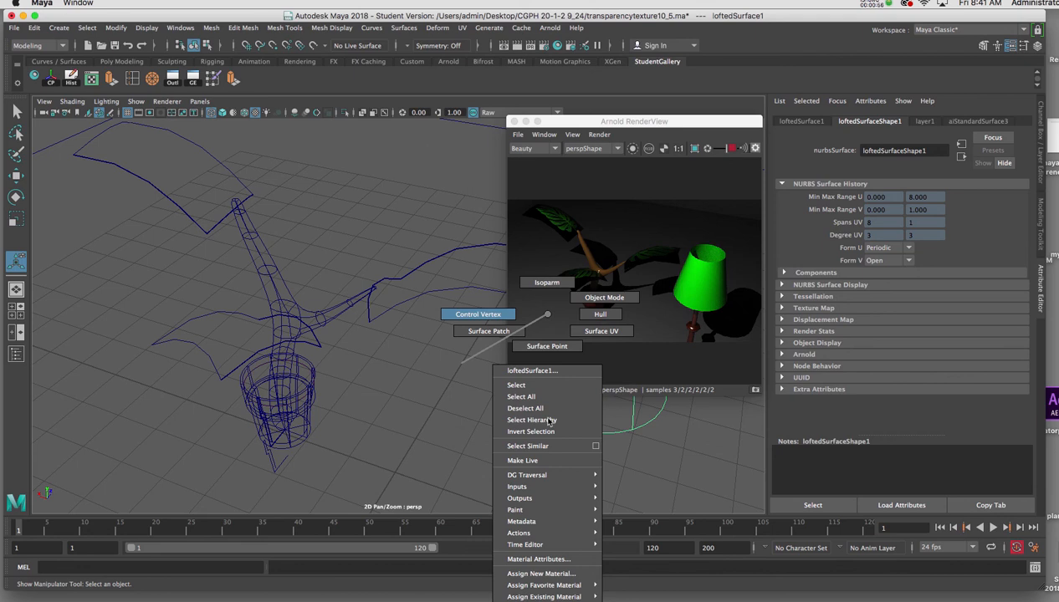
click(559, 559)
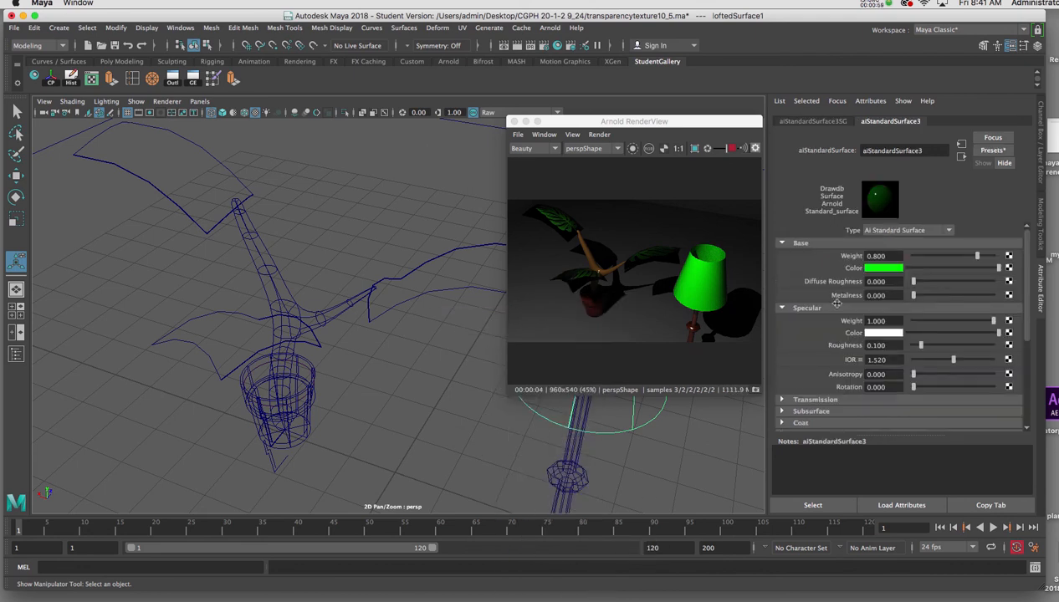
drag(1026, 249, 1026, 320)
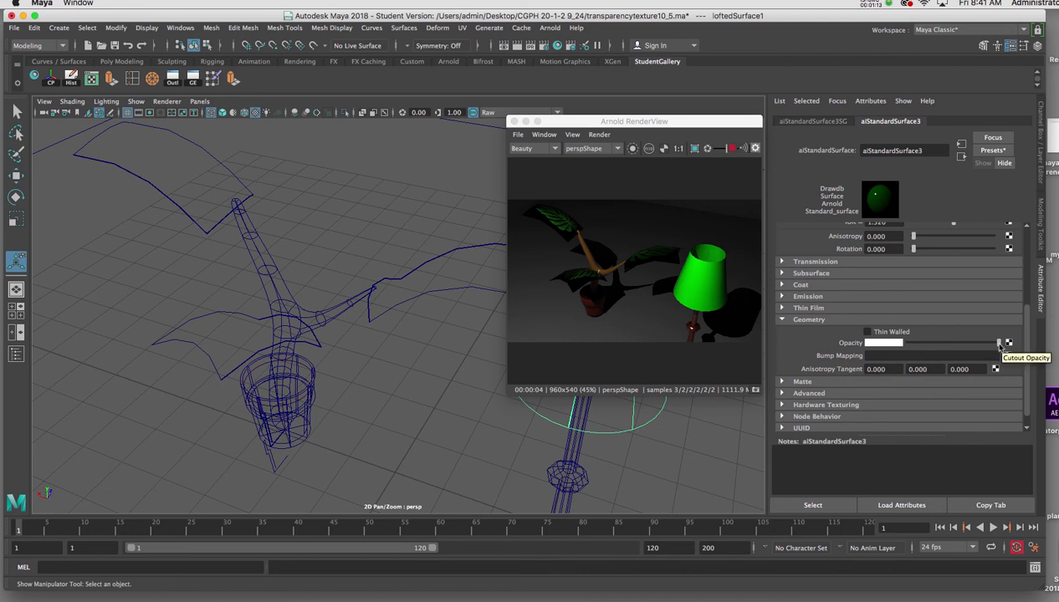
drag(1000, 344, 950, 344)
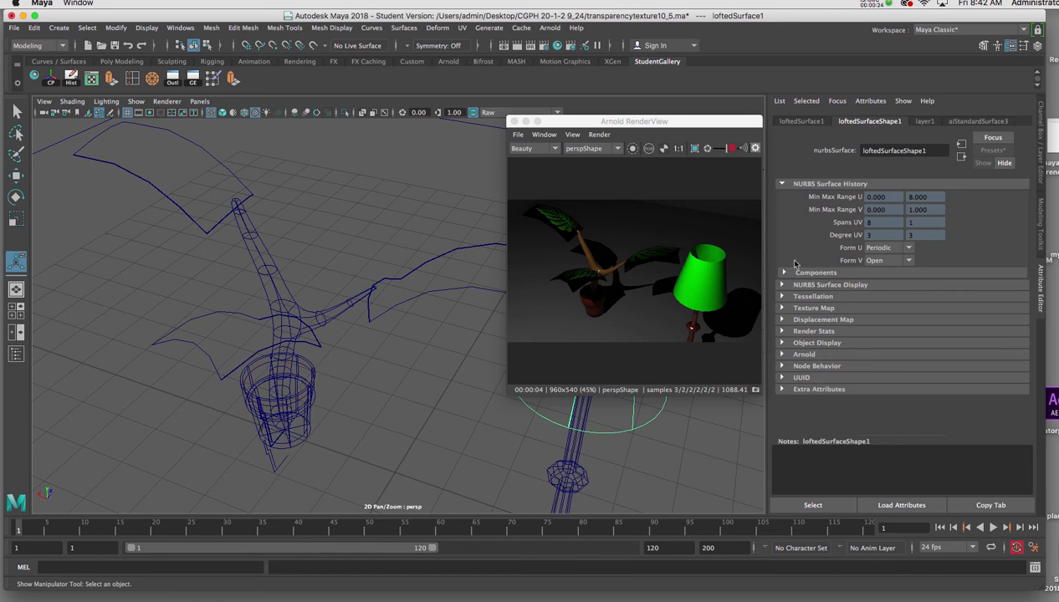
Step: Turn off Opaque in the lampshade shape's Arnold attributes and shift the render window aside
click(783, 354)
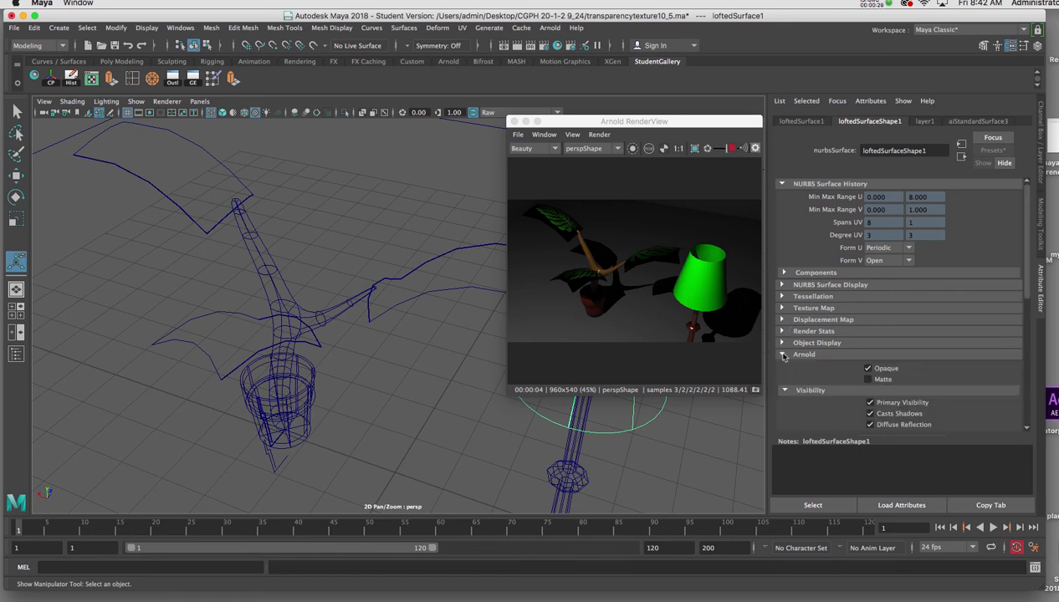
click(868, 369)
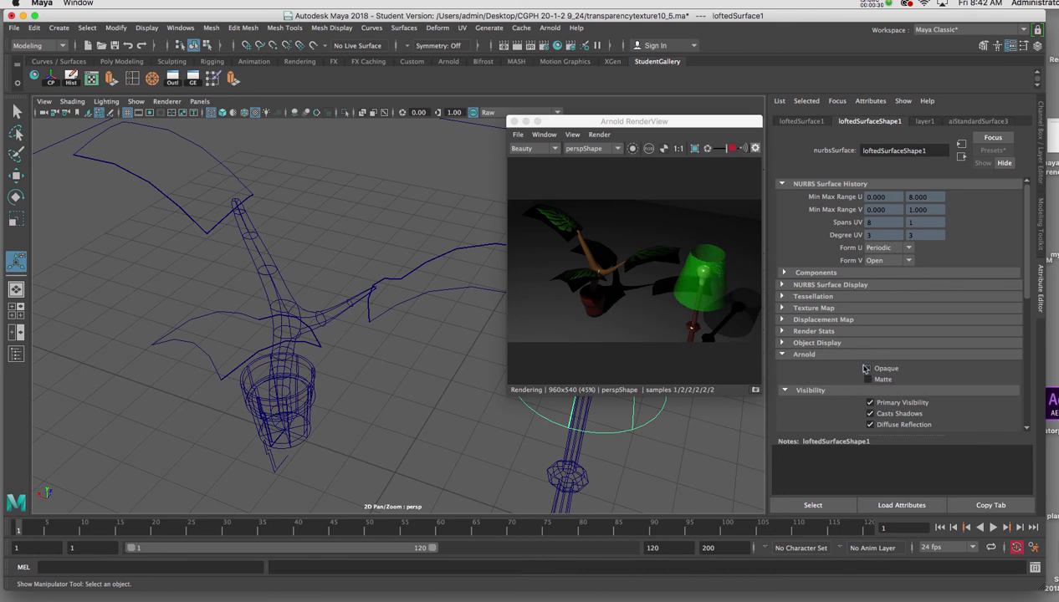
drag(728, 123, 681, 124)
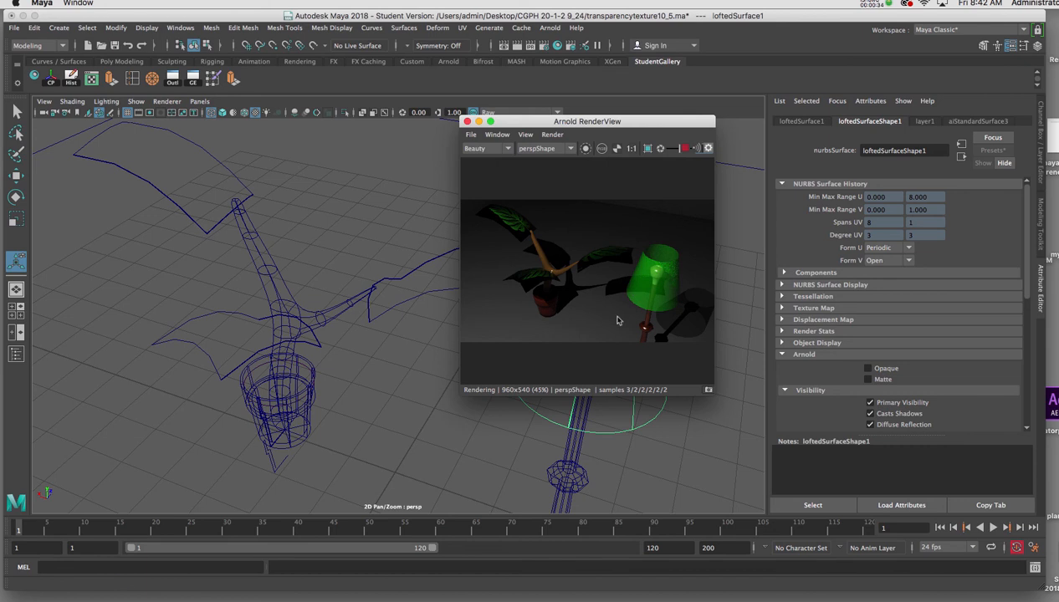
Step: Reopen the lampshade's material attributes at the geometry opacity setting
right_click(615, 435)
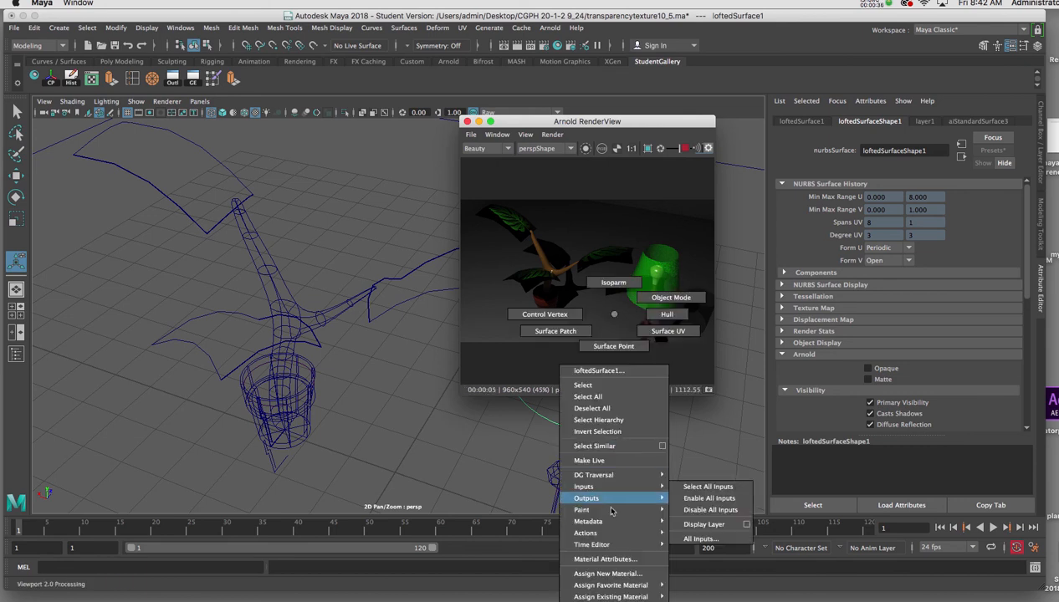
click(610, 559)
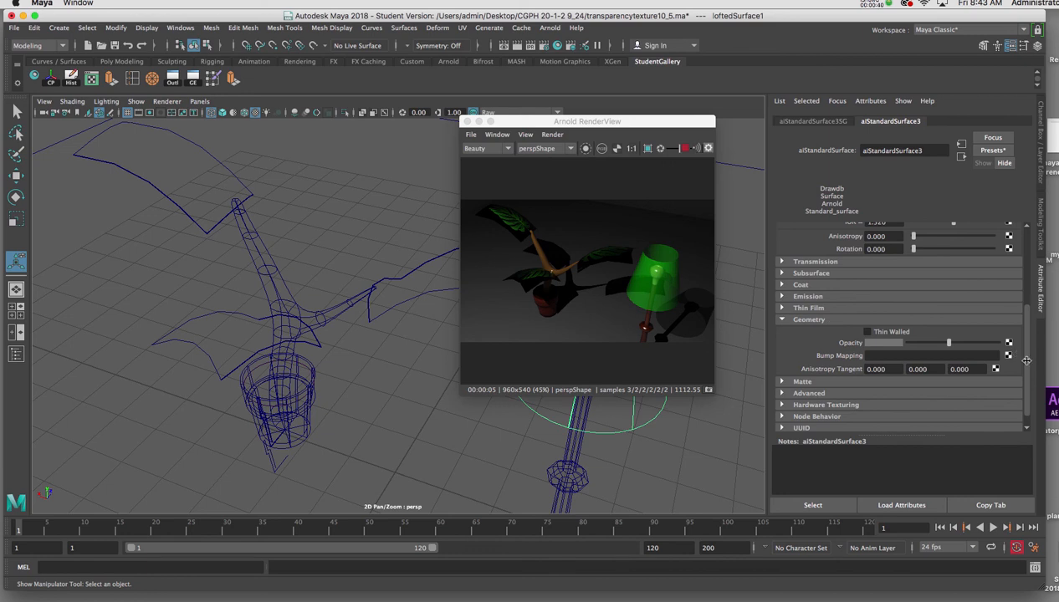
drag(1026, 360, 1019, 263)
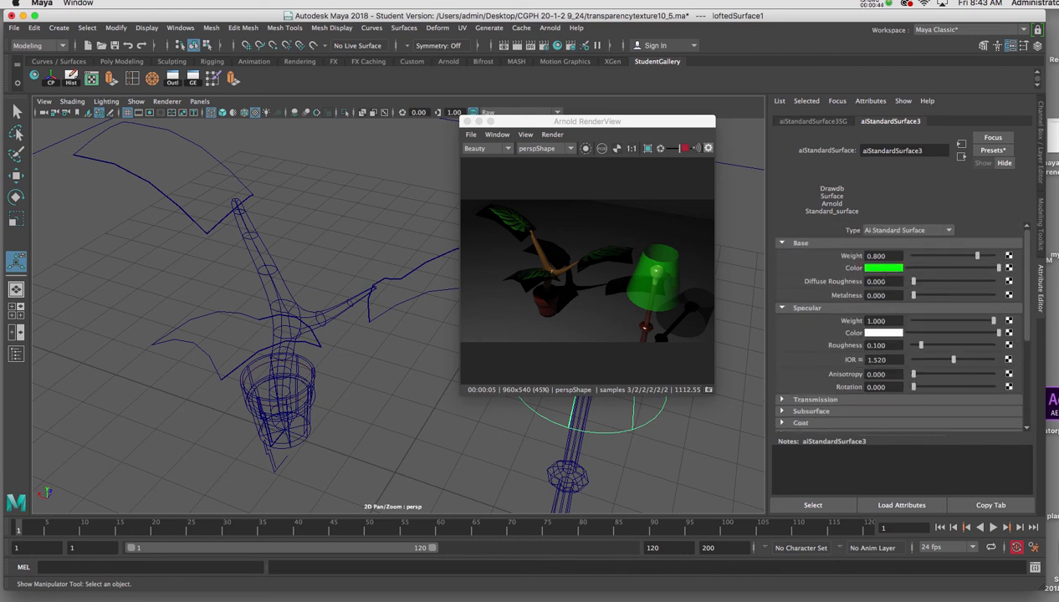
drag(1026, 308, 1028, 383)
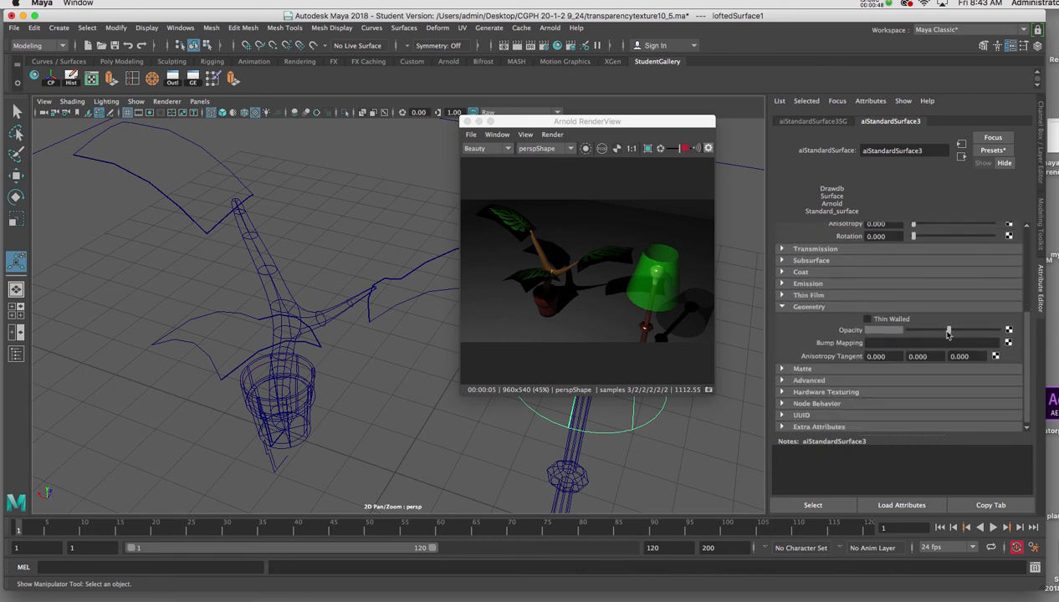